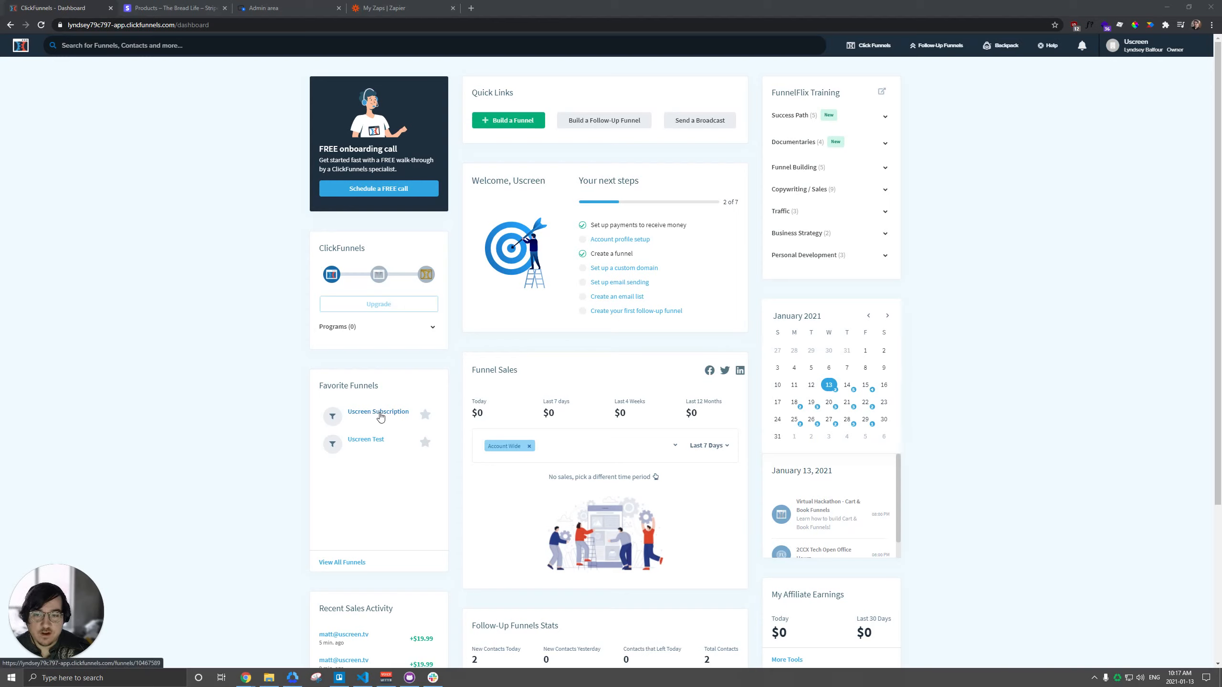
Step: Open the Uscreen Subscription funnel and preview its Order Form page
left_click(378, 411)
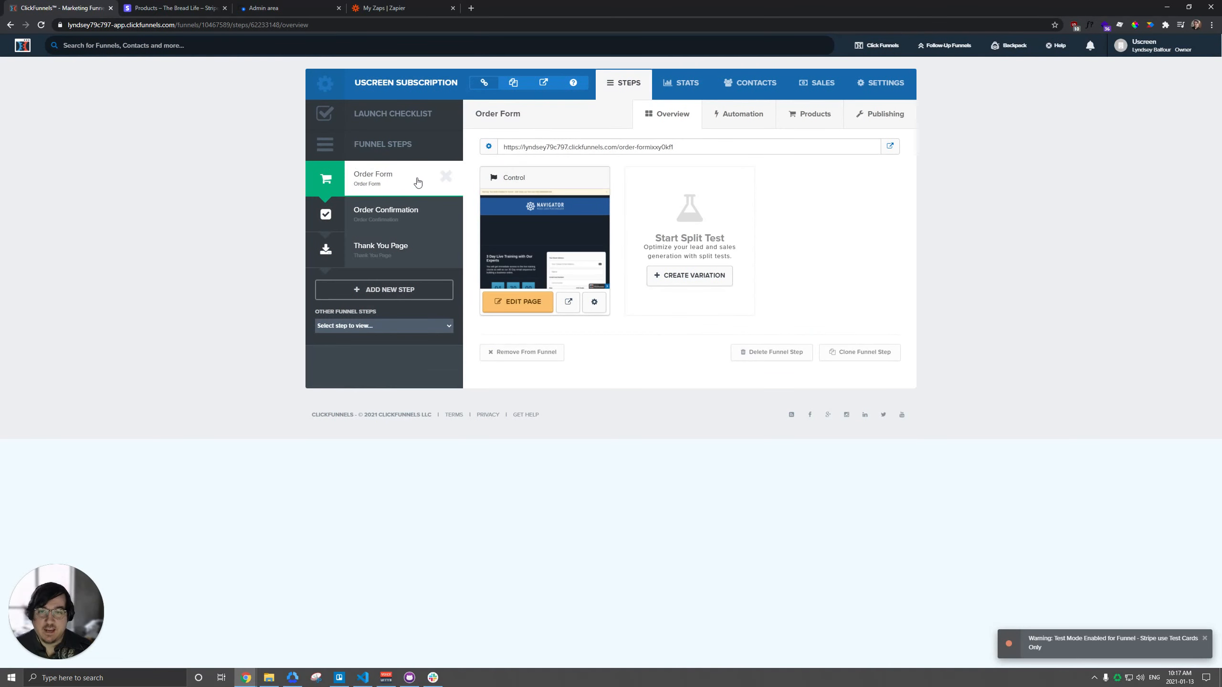
left_click(568, 301)
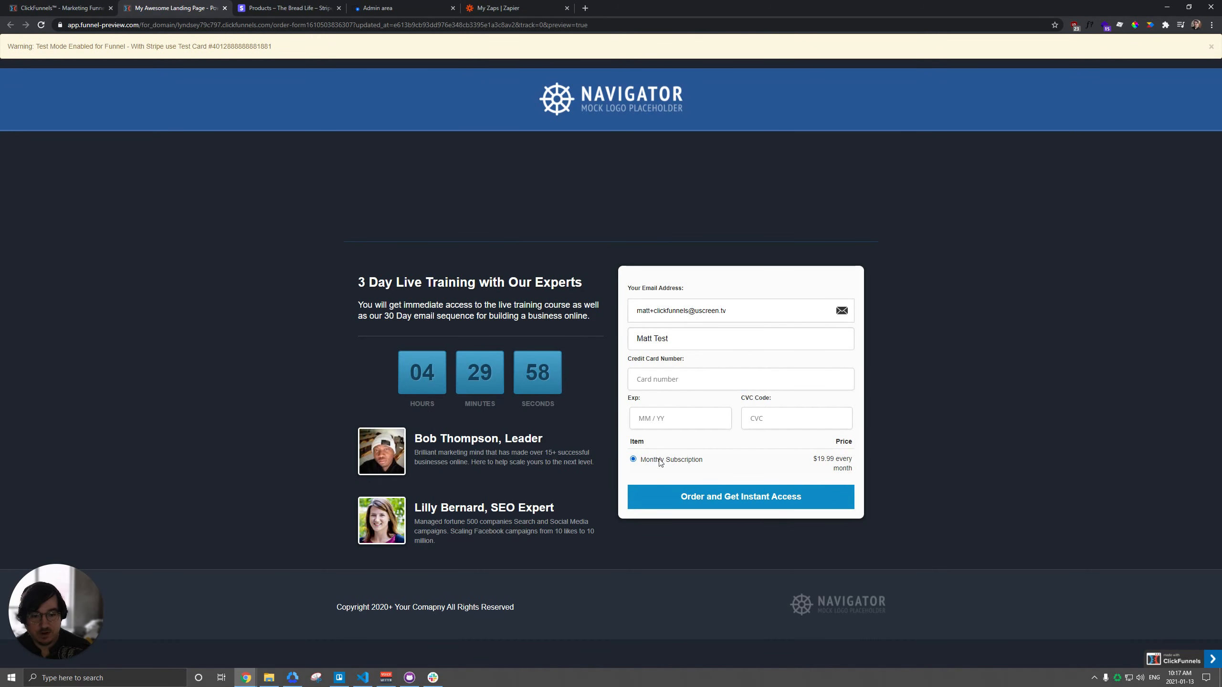
Step: Check the subscription products in Stripe and the product attached to the funnel's order form in ClickFunnels
left_click(307, 7)
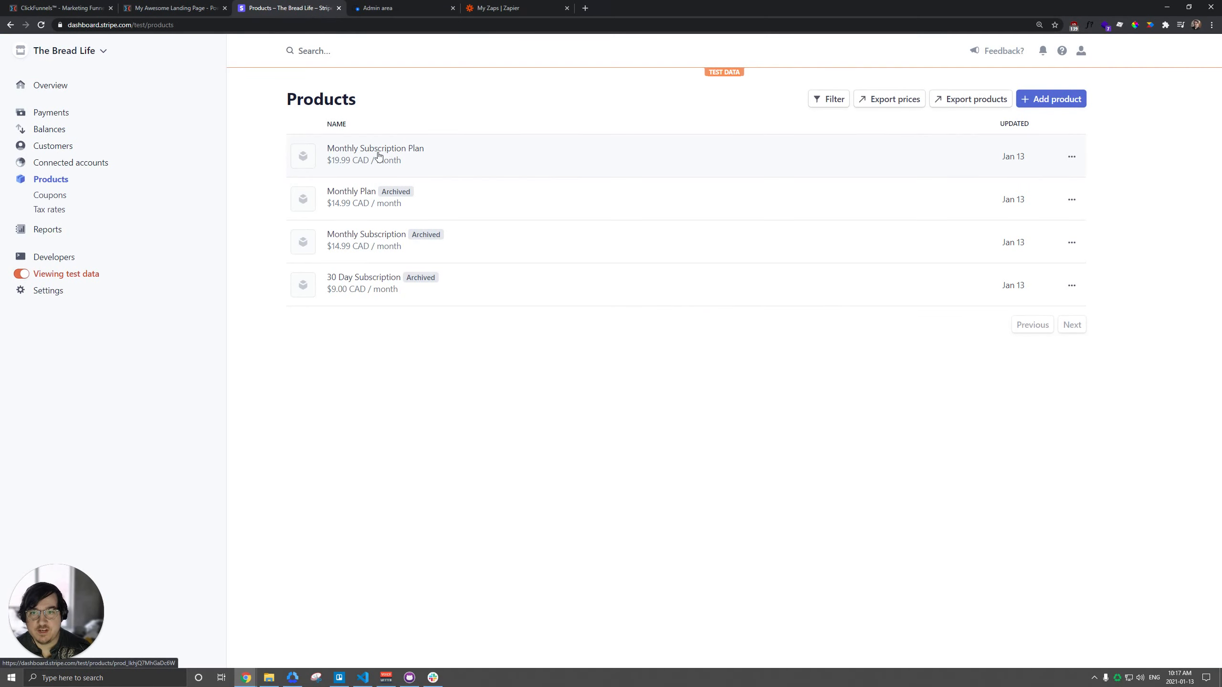
left_click(71, 5)
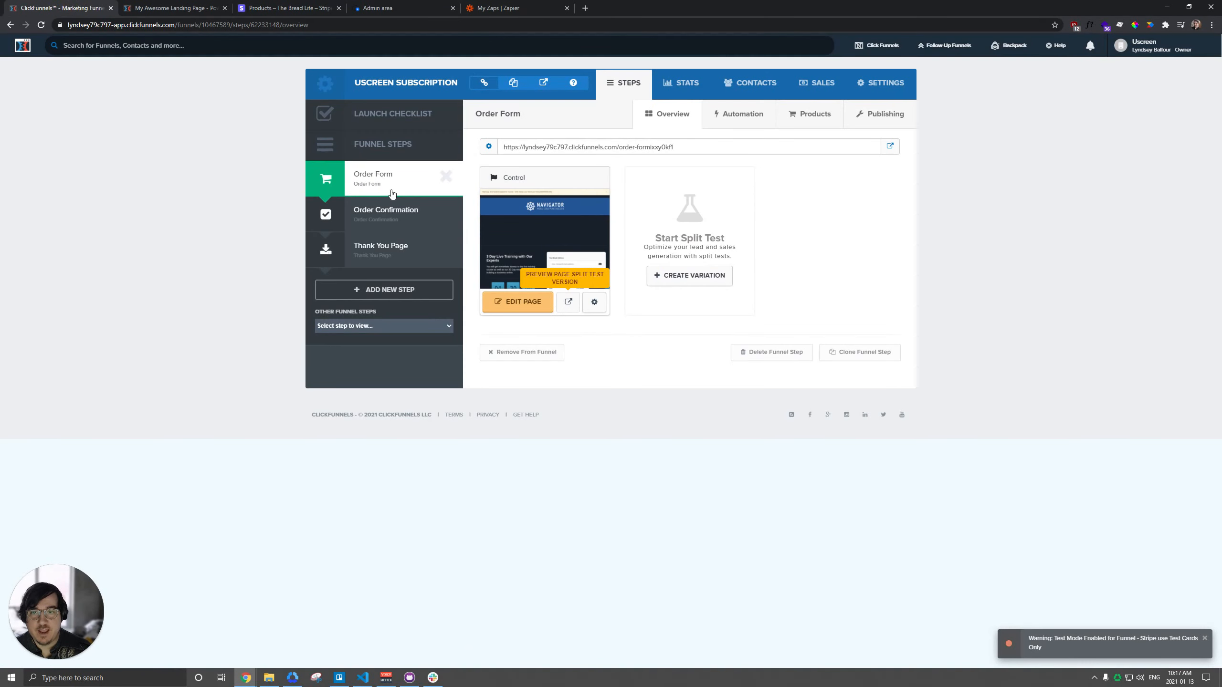
left_click(820, 117)
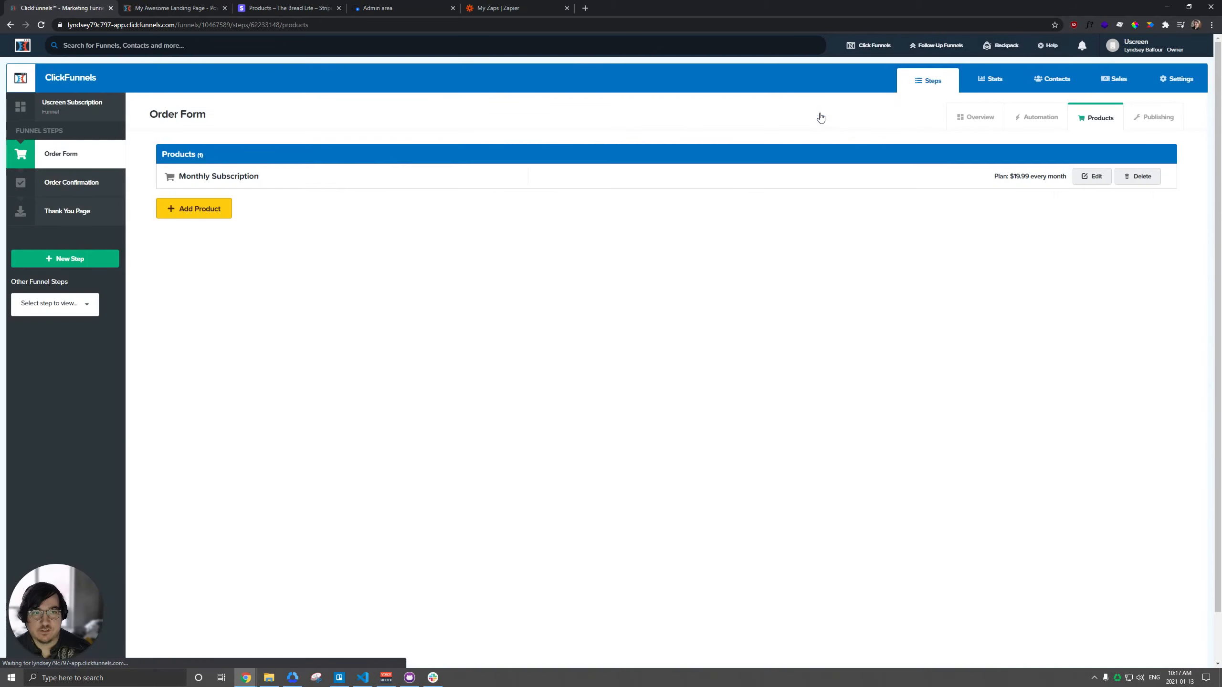
left_click(61, 155)
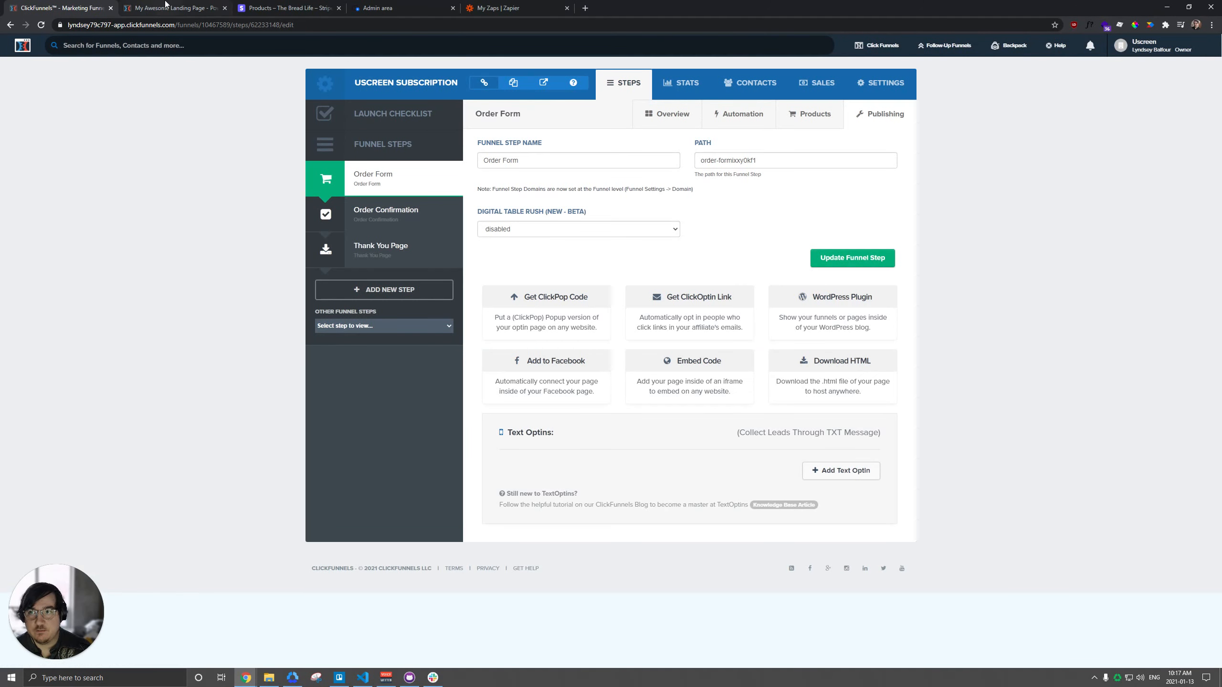
Step: Order the Monthly Subscription on the previewed page, entering the supplied test card number, an expiry date and a CVC code
left_click(159, 7)
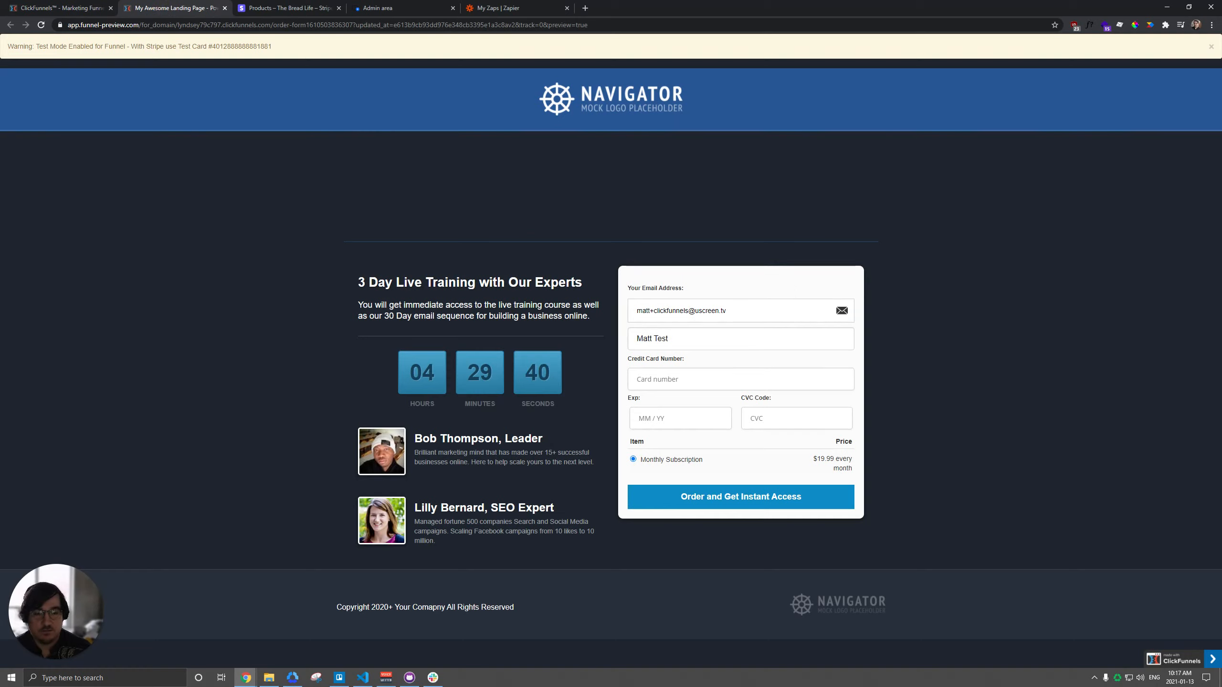
triple_click(681, 340)
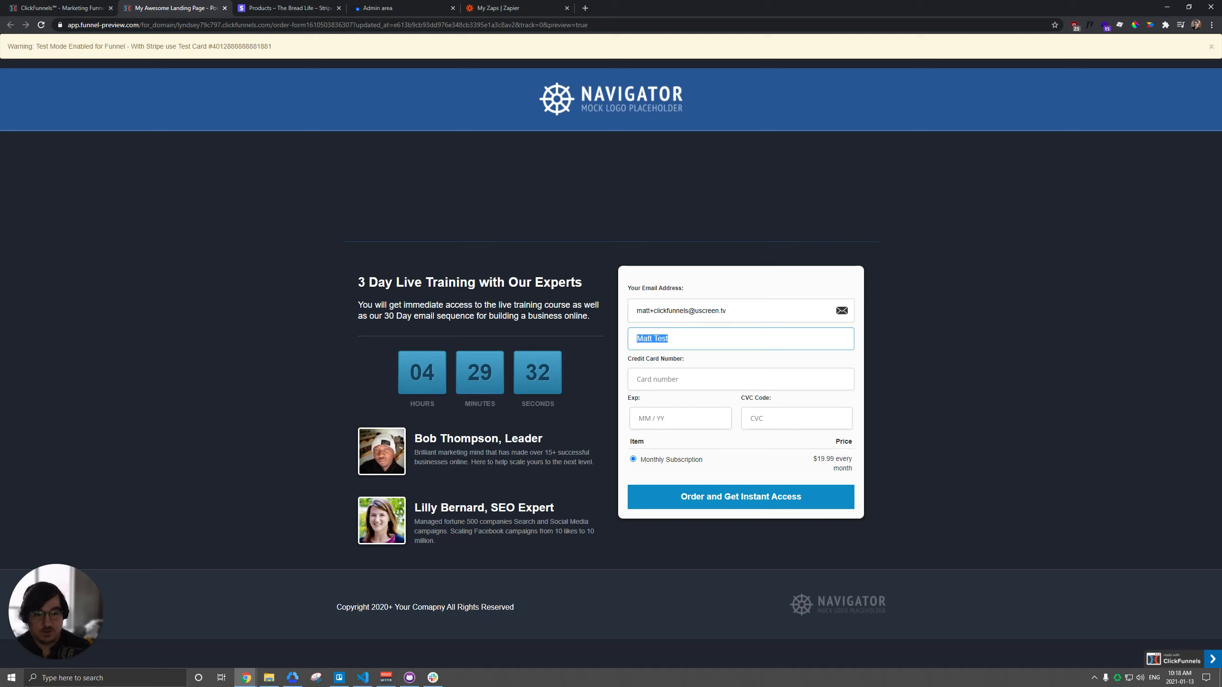
left_click(665, 379)
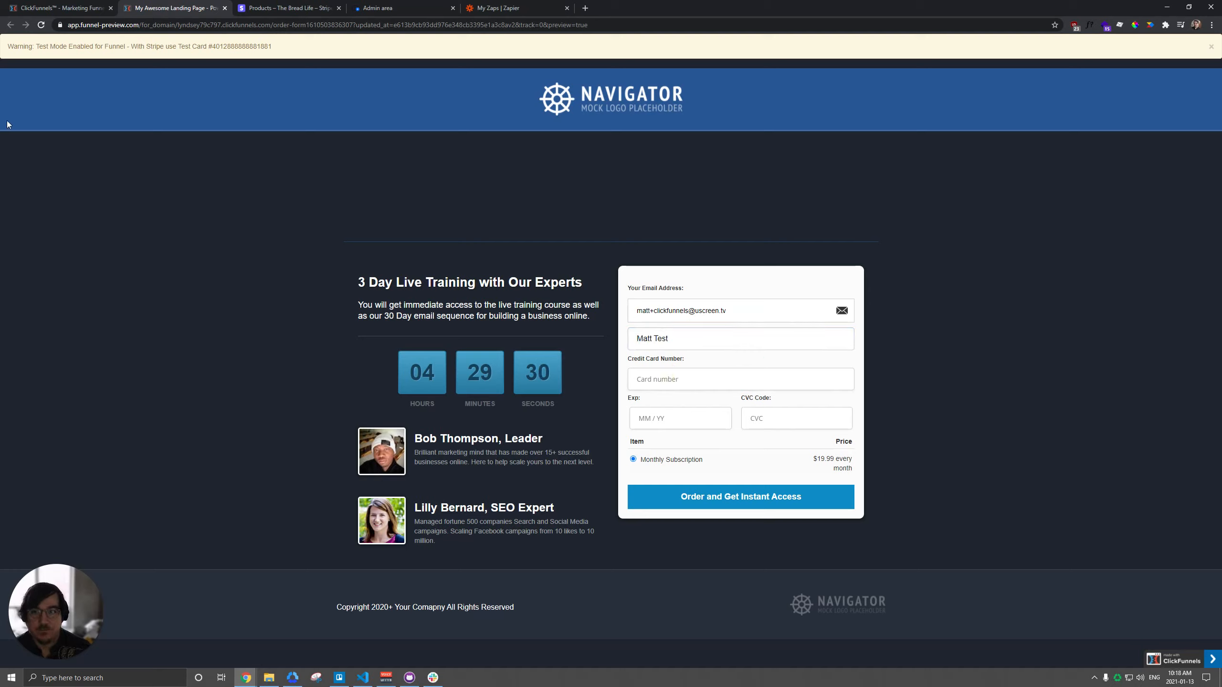
double_click(242, 46)
key("ctrl+c")
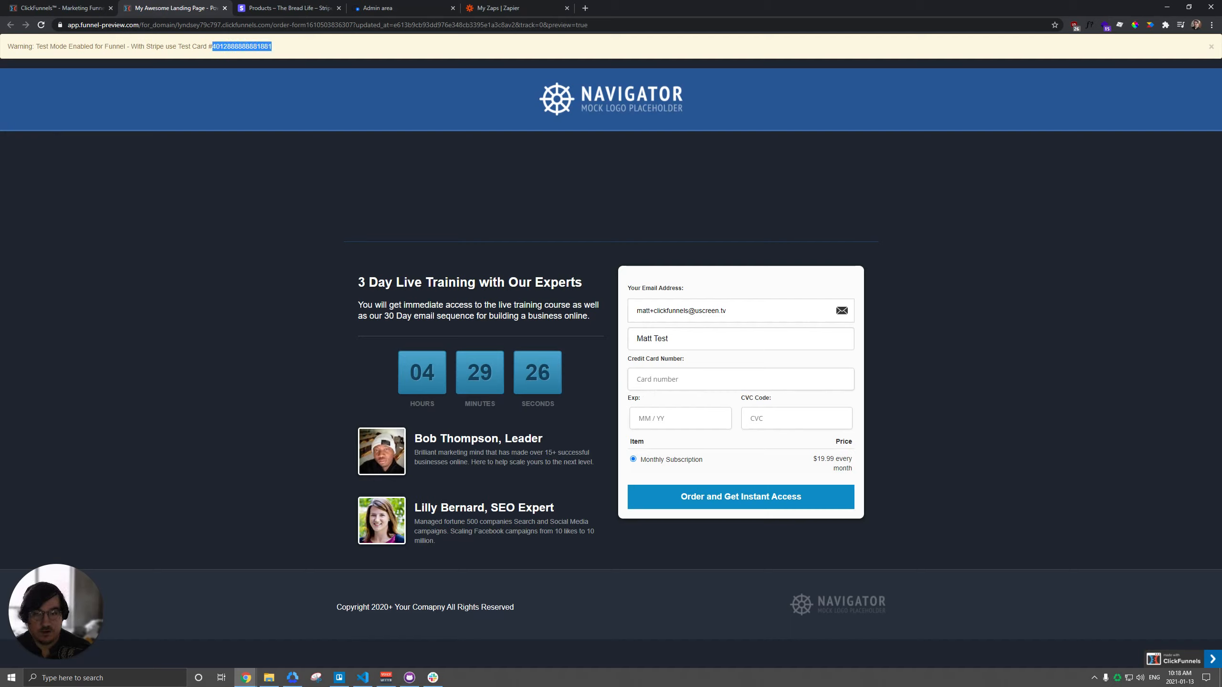
left_click(663, 386)
key("ctrl+v")
left_click(672, 418)
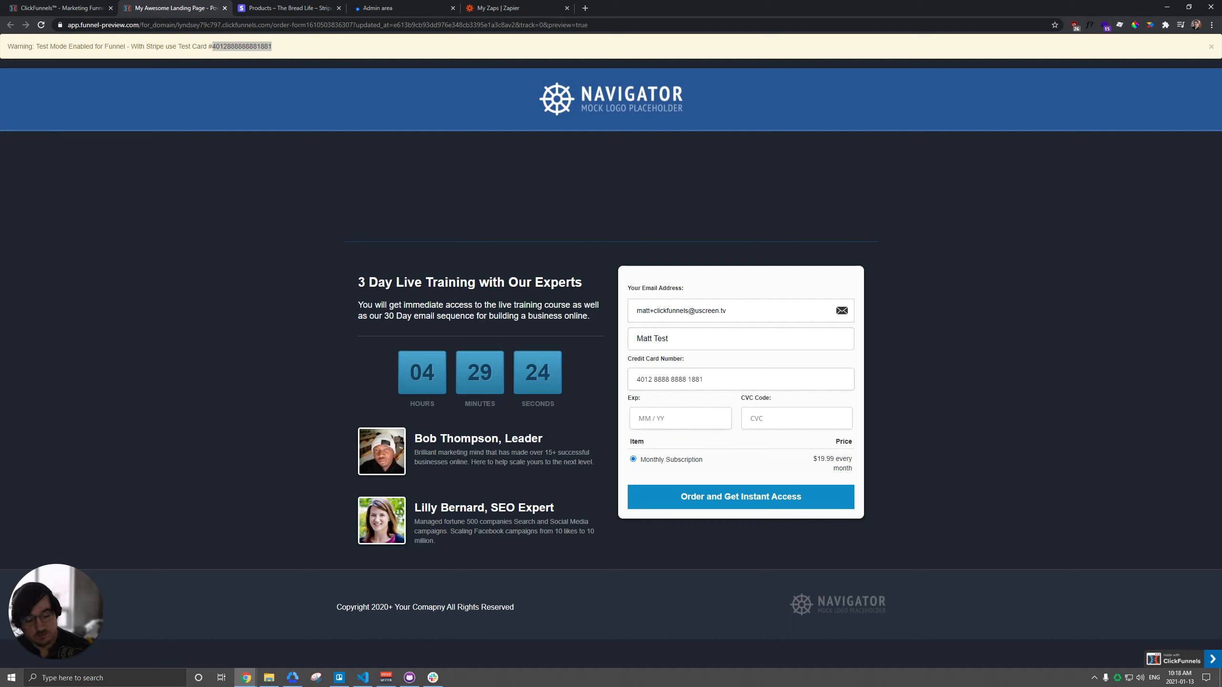
type("10 / 25")
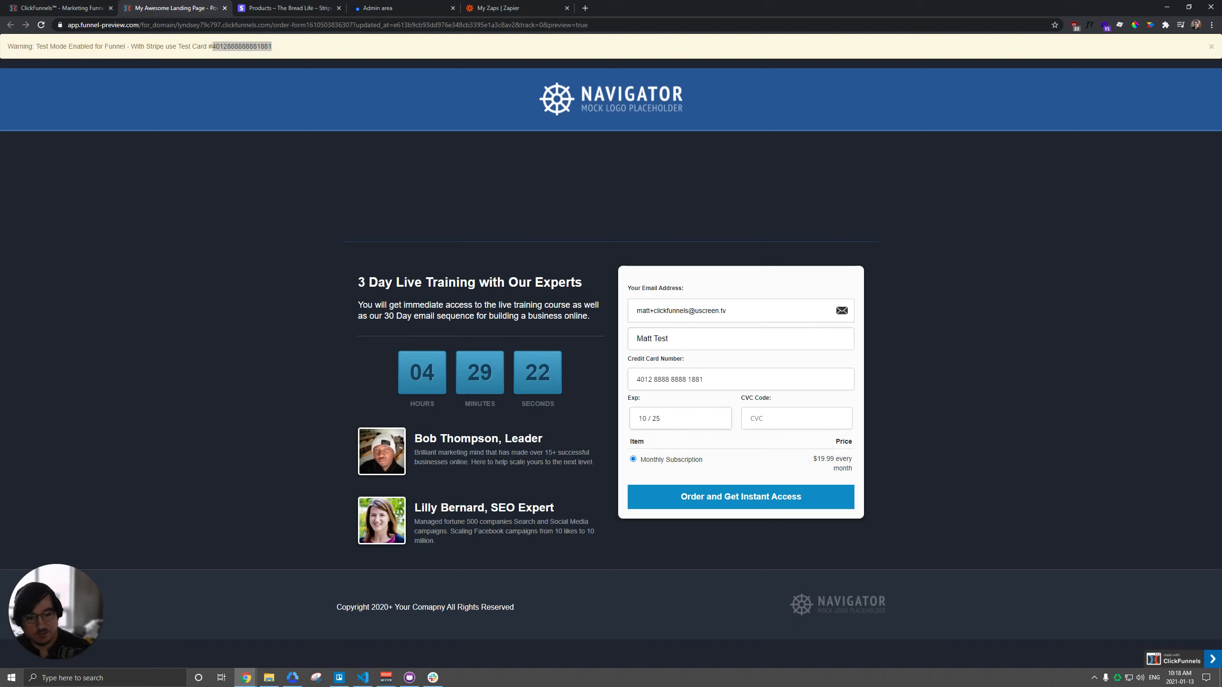
left_click(758, 418)
type("999")
left_click(736, 498)
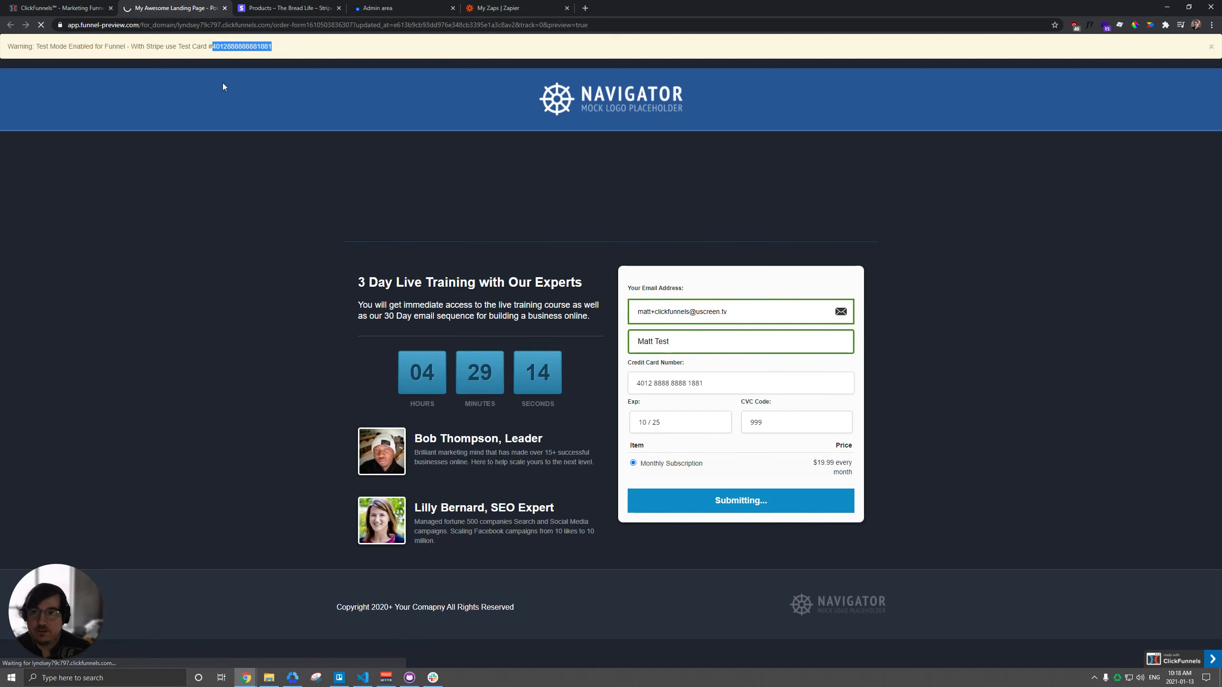
Step: Switch to Stripe and check the succeeded payments for the test order
left_click(285, 7)
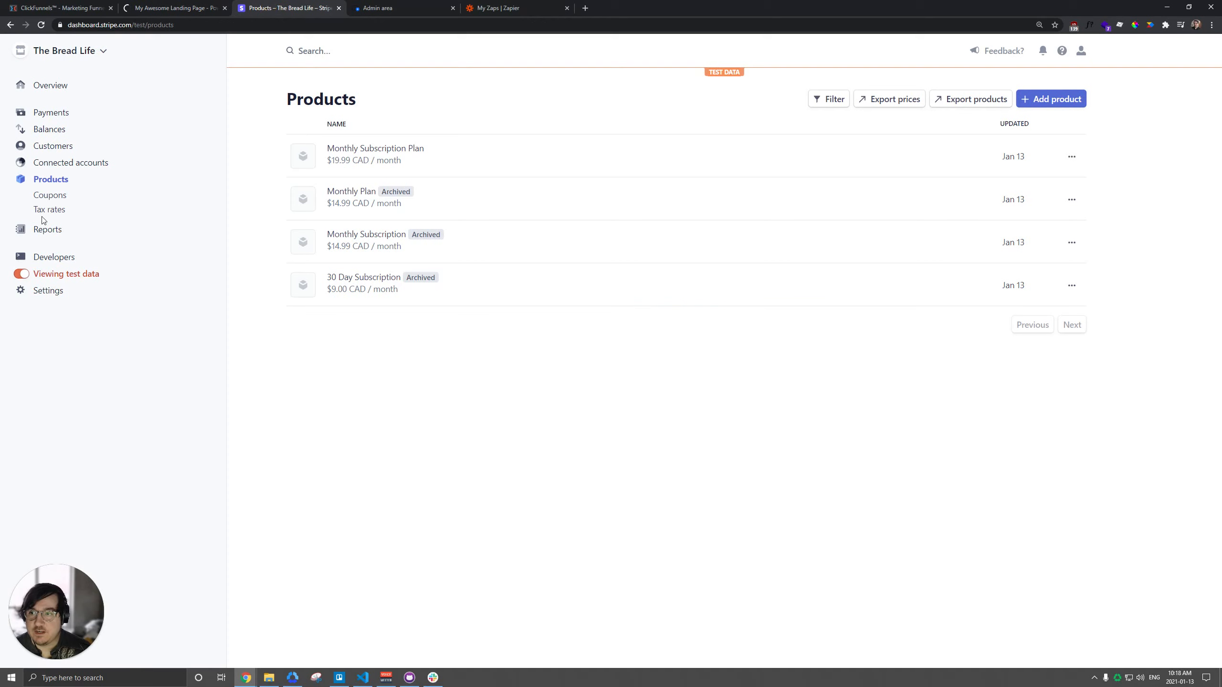
left_click(51, 116)
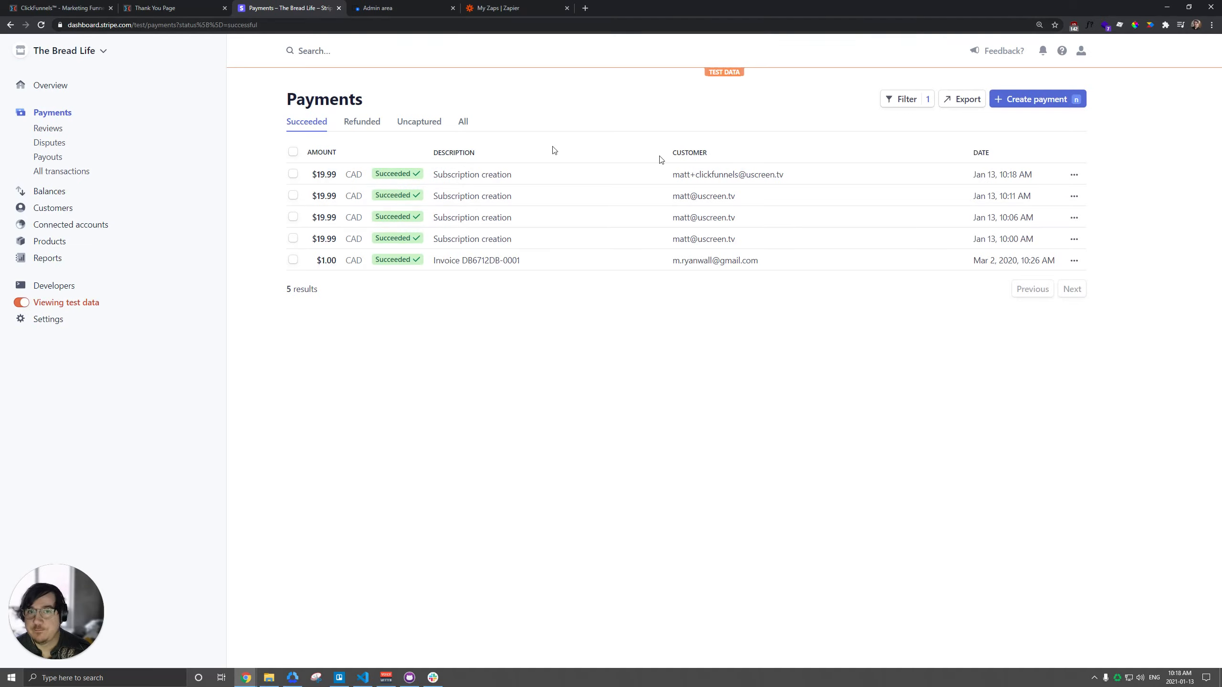
Step: Switch to Zapier and create a zap triggered by New Successful Purchase in ClickFunnels
left_click(493, 15)
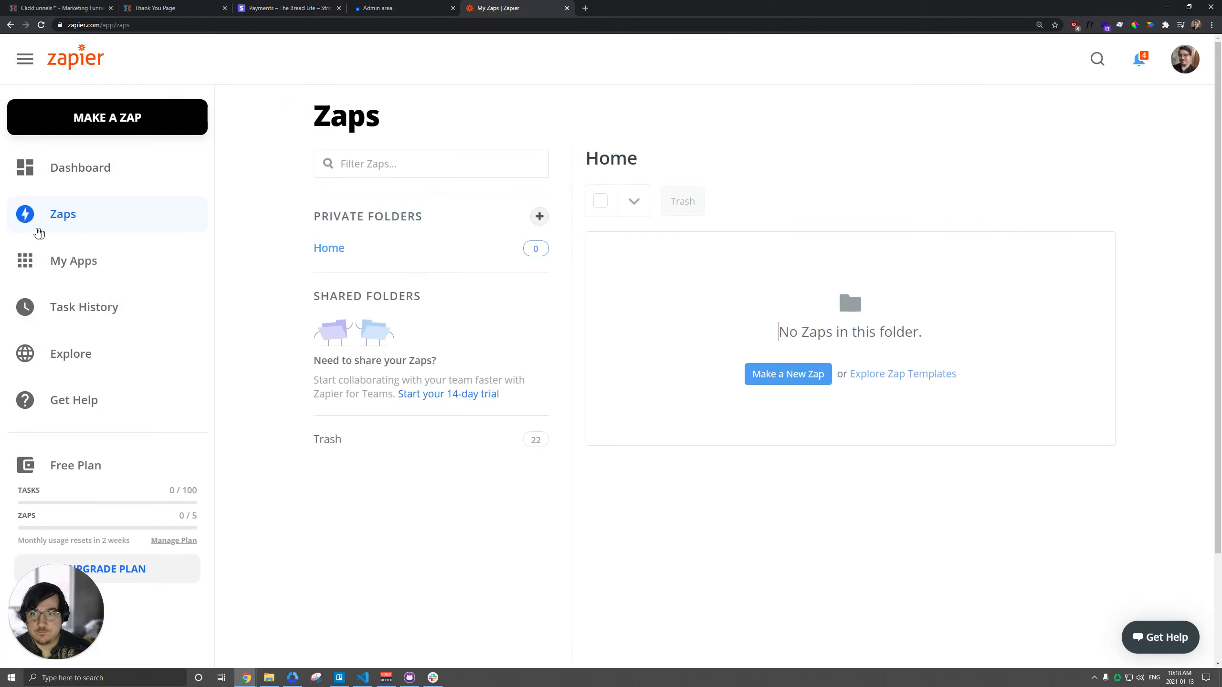
left_click(110, 119)
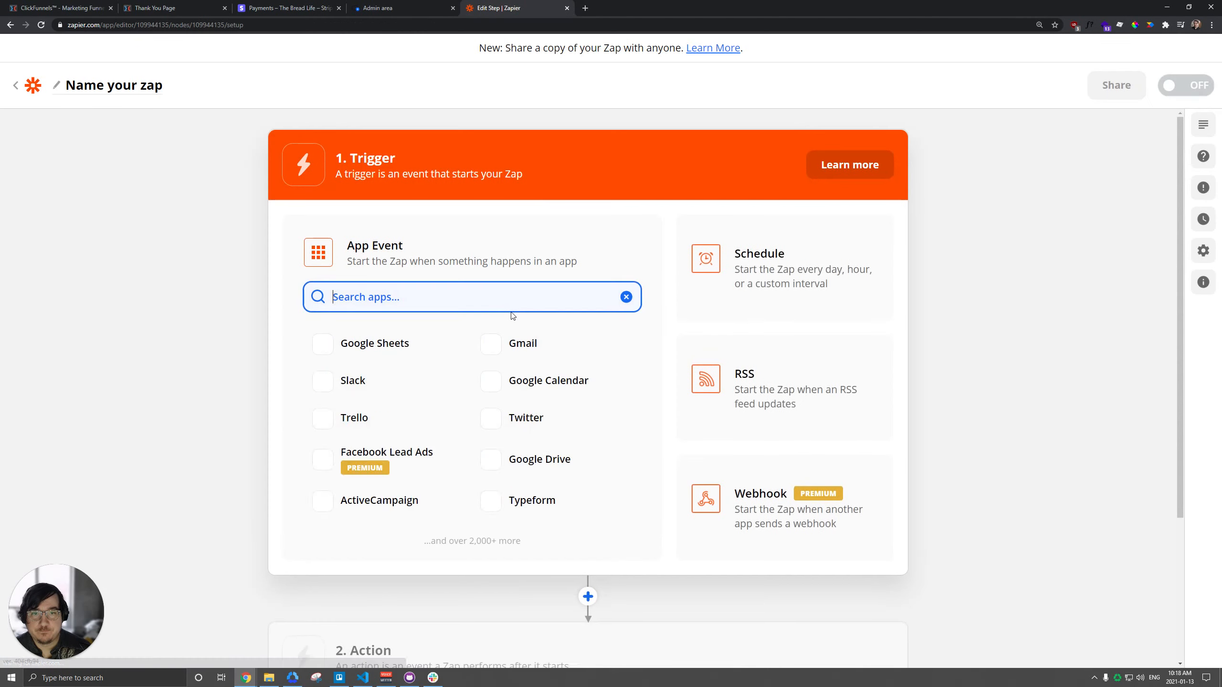
type("click")
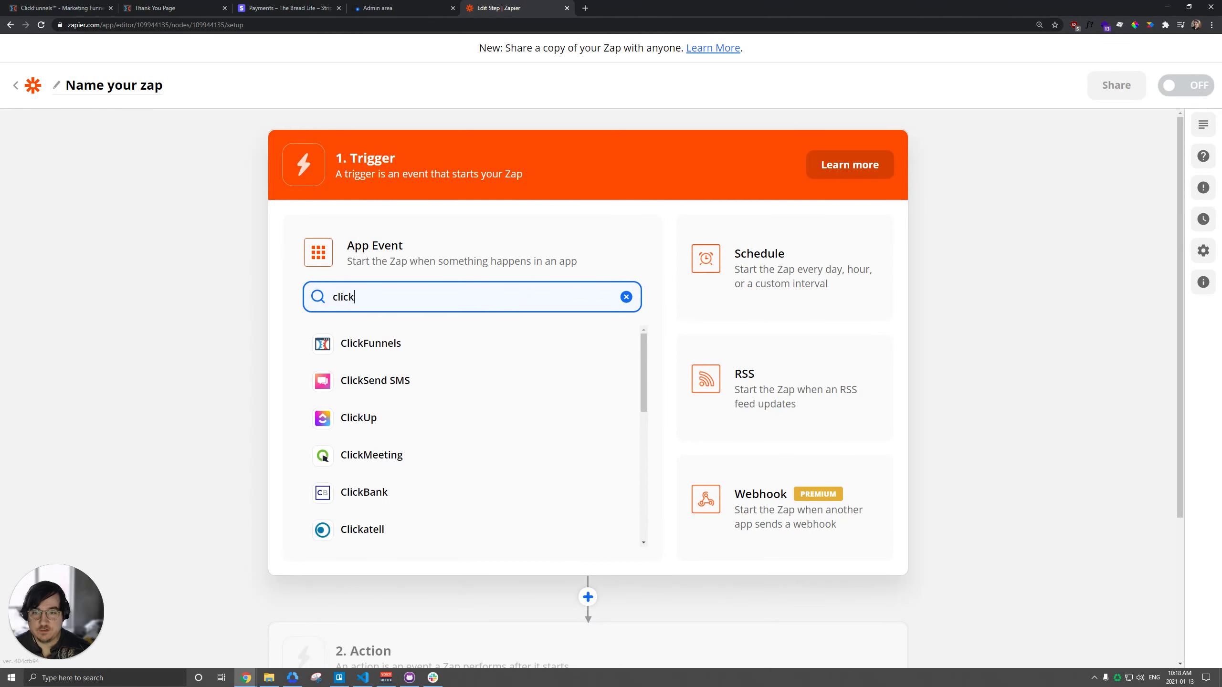
left_click(422, 354)
left_click(380, 356)
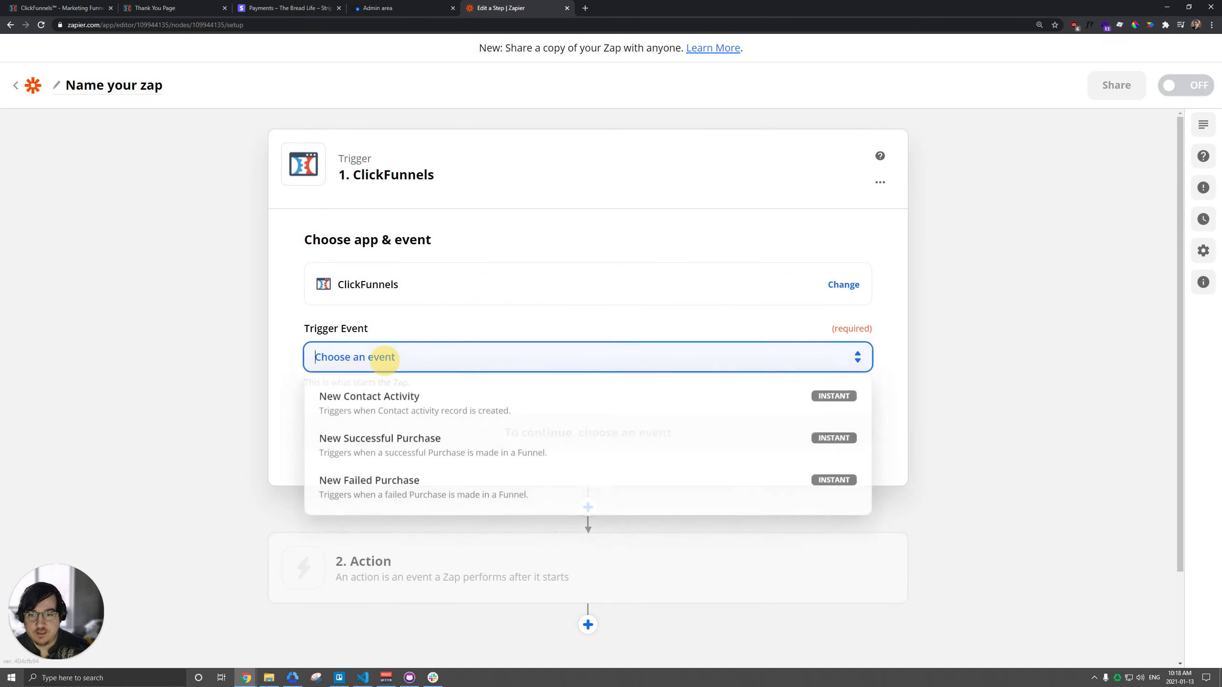
left_click(378, 441)
left_click(597, 434)
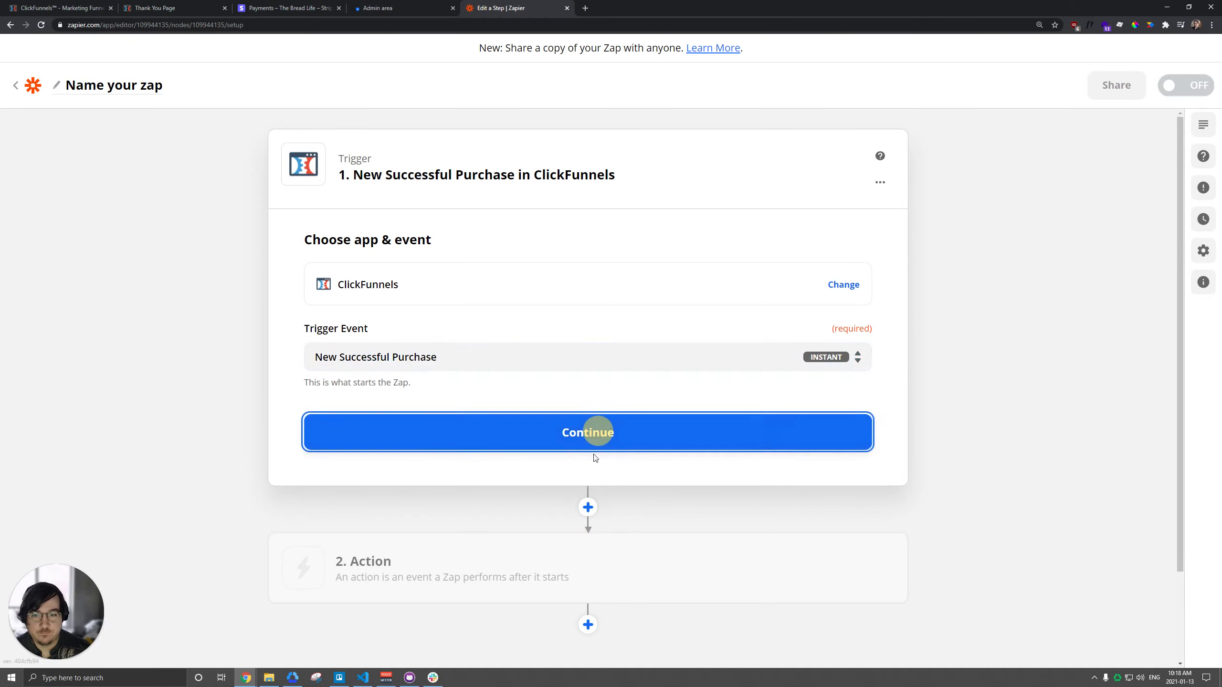
Step: Assign the existing ClickFunnels account to the trigger
left_click(389, 340)
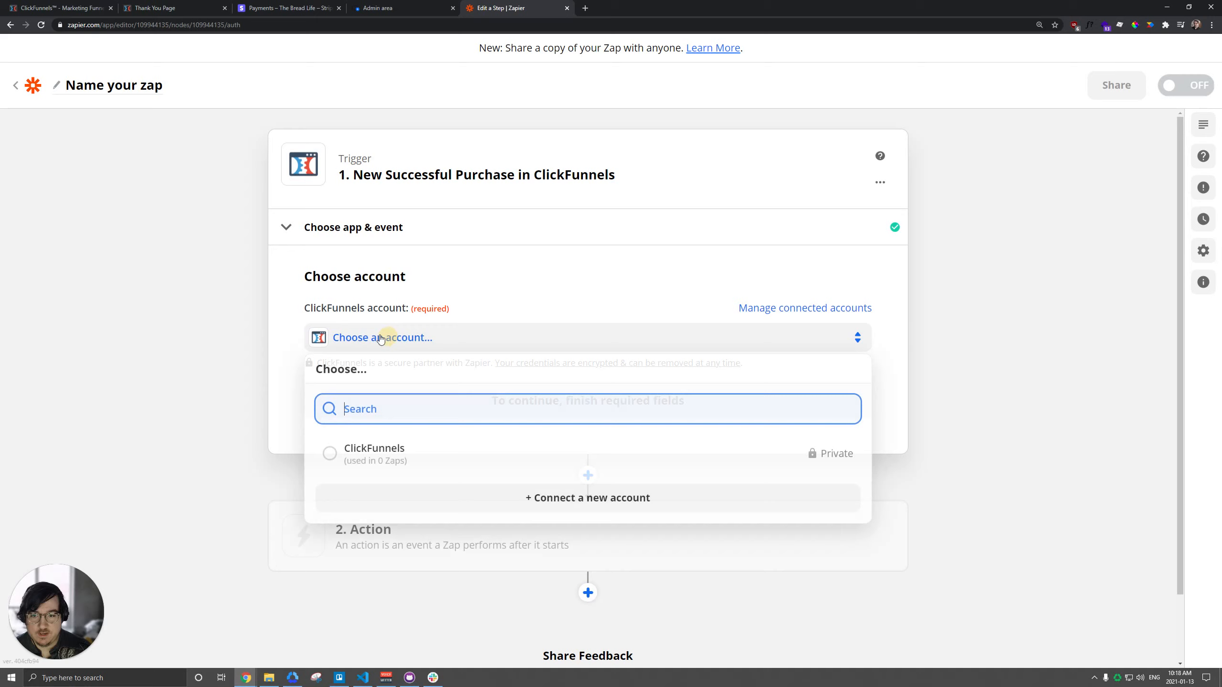
left_click(371, 455)
left_click(565, 413)
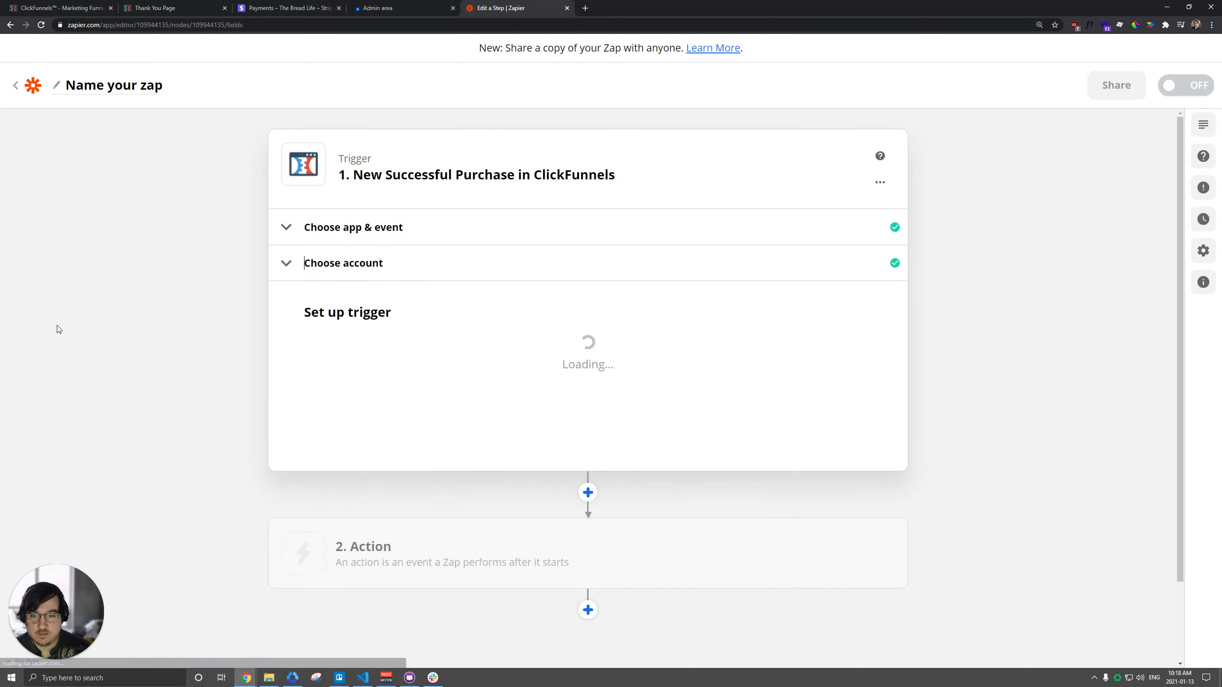
Step: Set the trigger to watch the Uscreen Subscription funnel and its Order Form funnel step
left_click(375, 364)
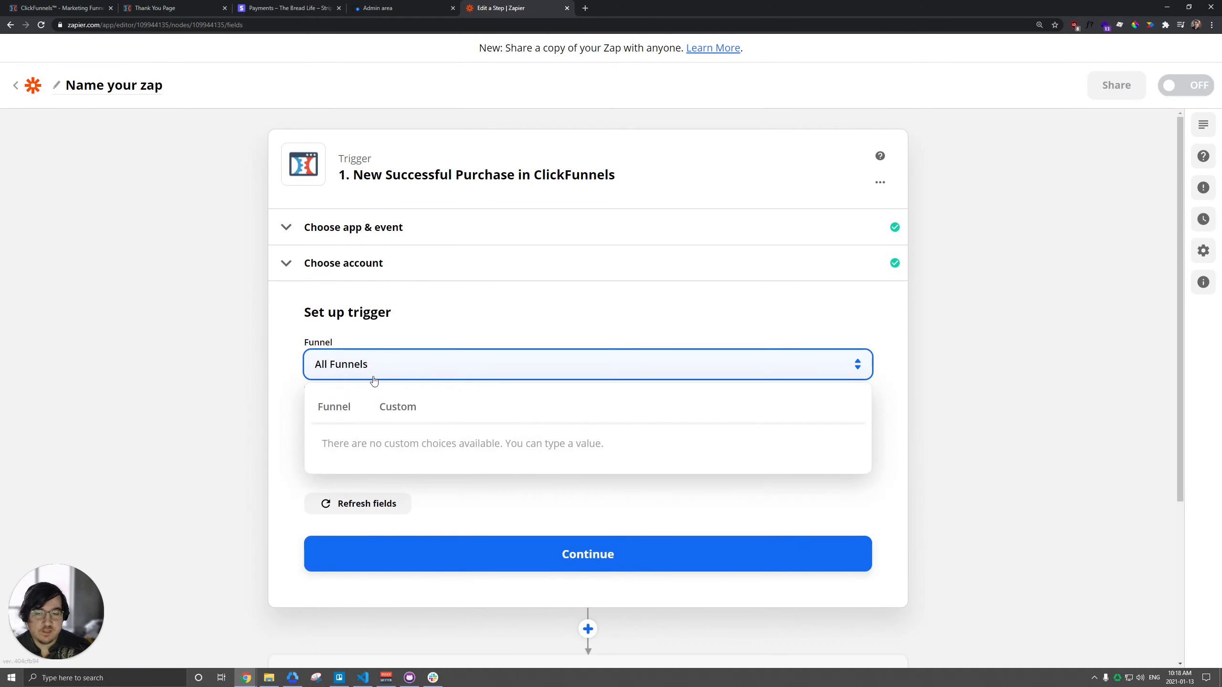
left_click(337, 408)
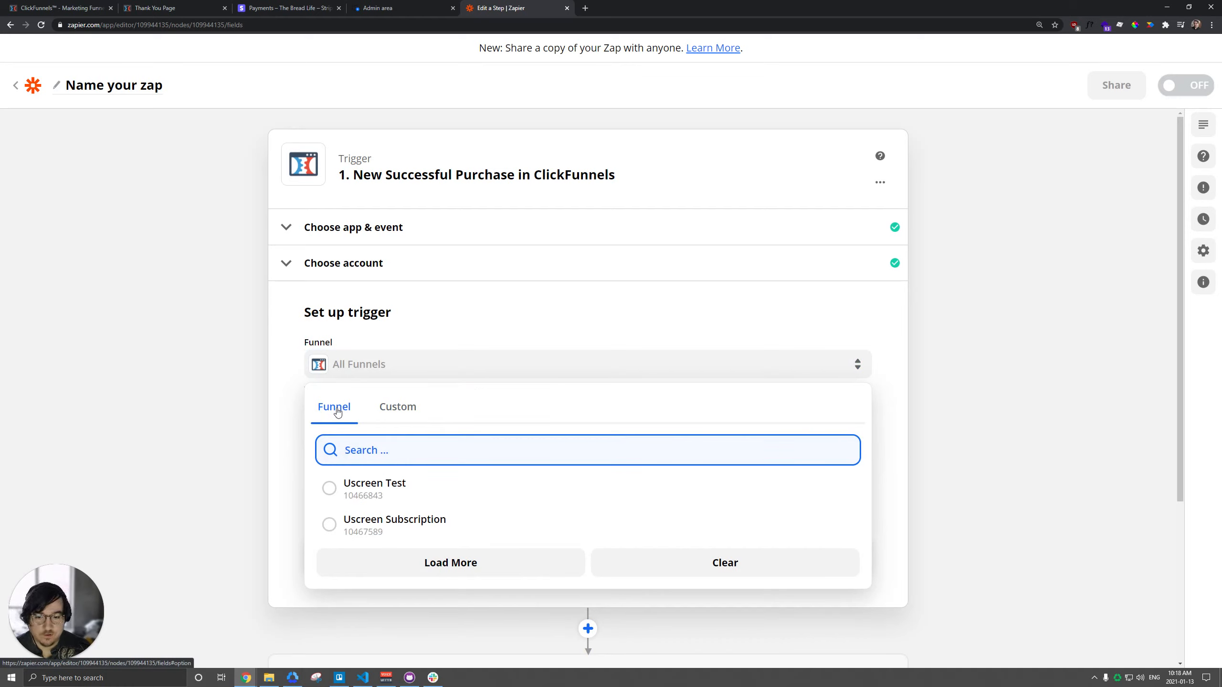
left_click(371, 524)
left_click(395, 437)
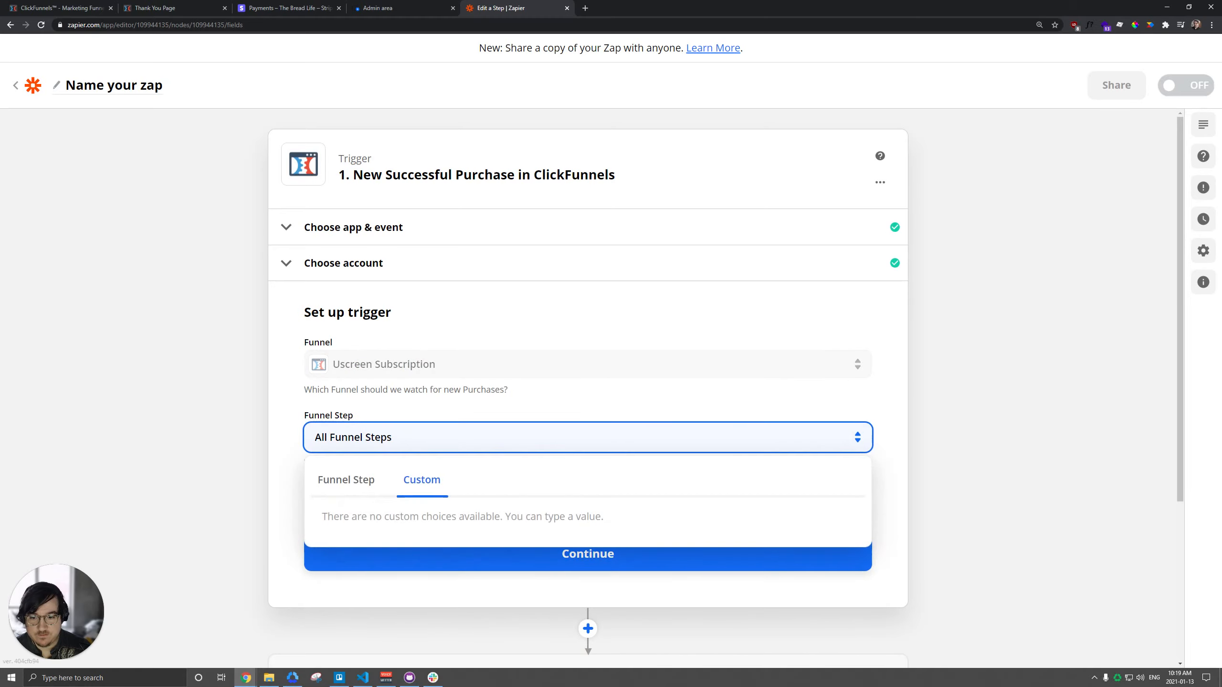
left_click(347, 481)
scroll(480, 472, "down", 2)
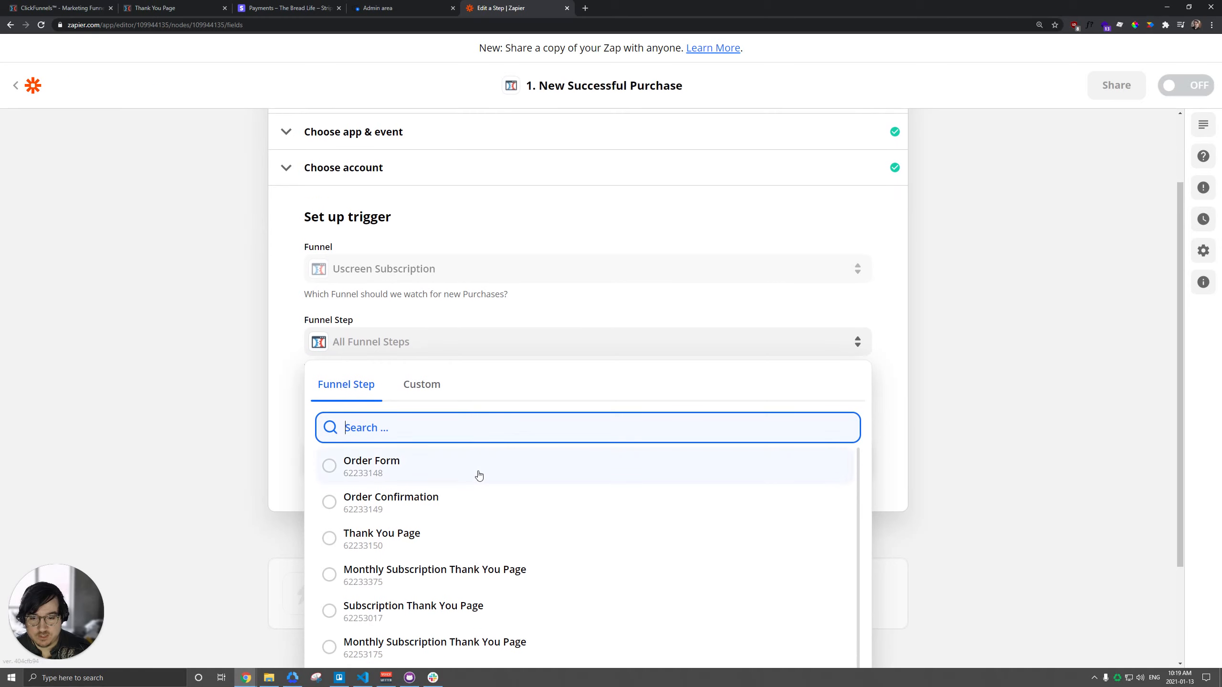
left_click(380, 469)
left_click(586, 462)
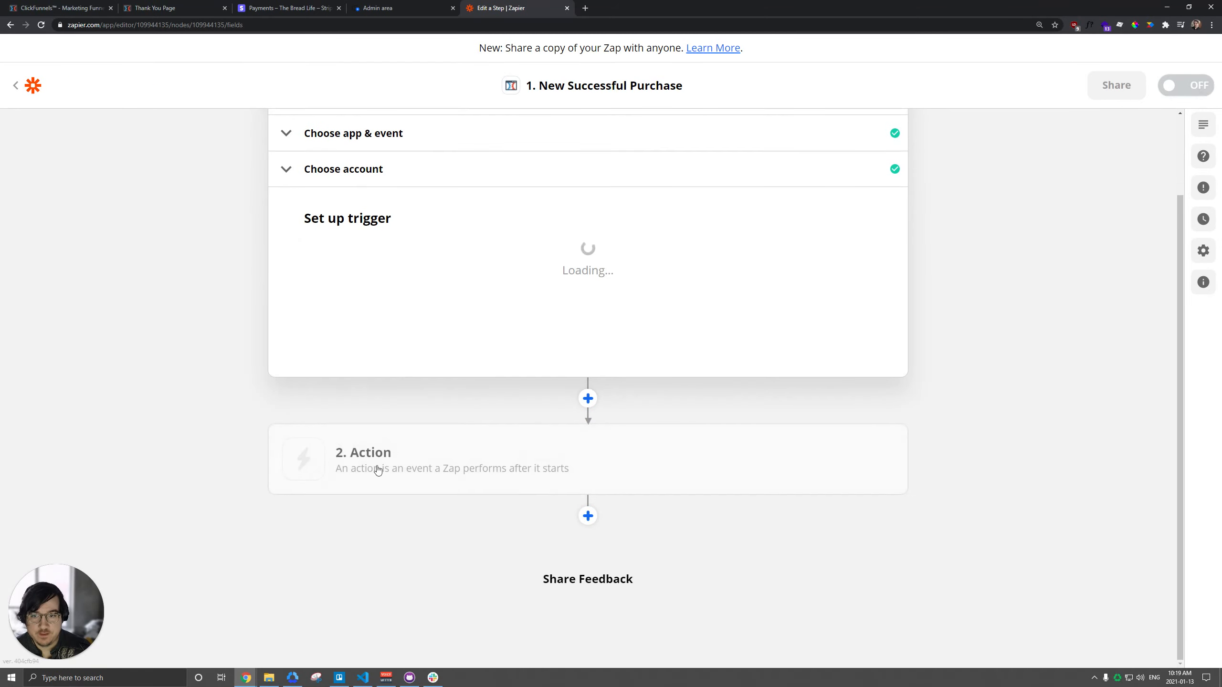
Step: Test the trigger with a recent ClickFunnels purchase and proceed to the zap's action
left_click(67, 7)
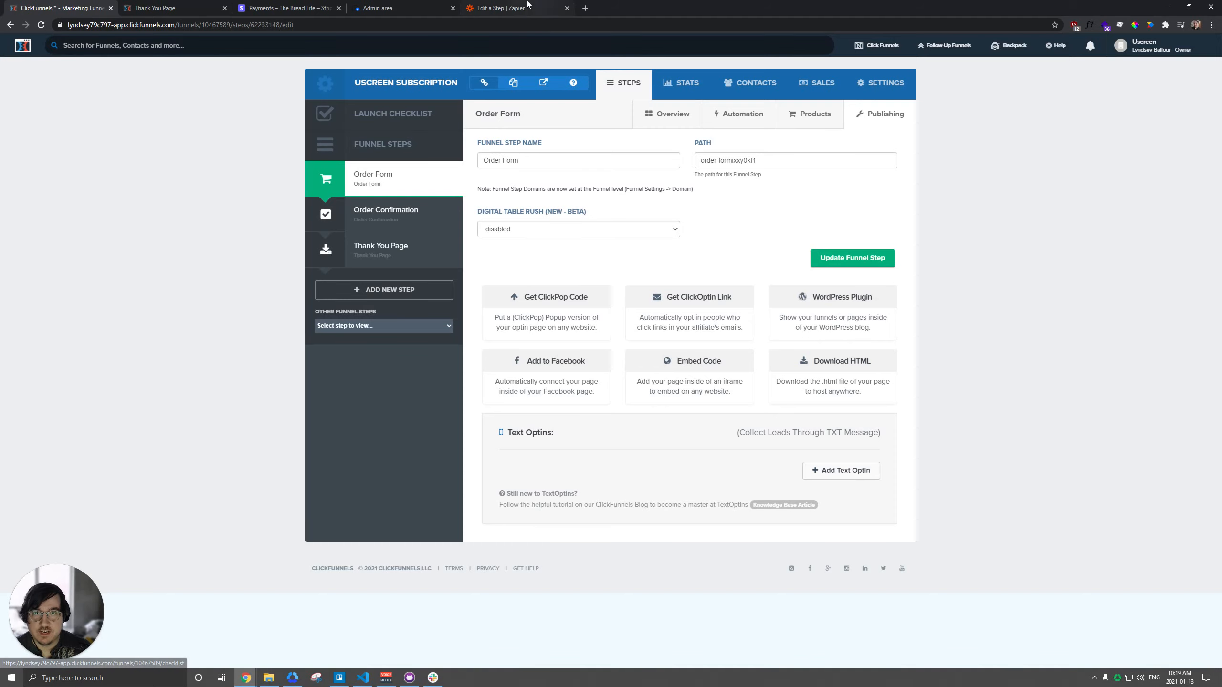
left_click(510, 7)
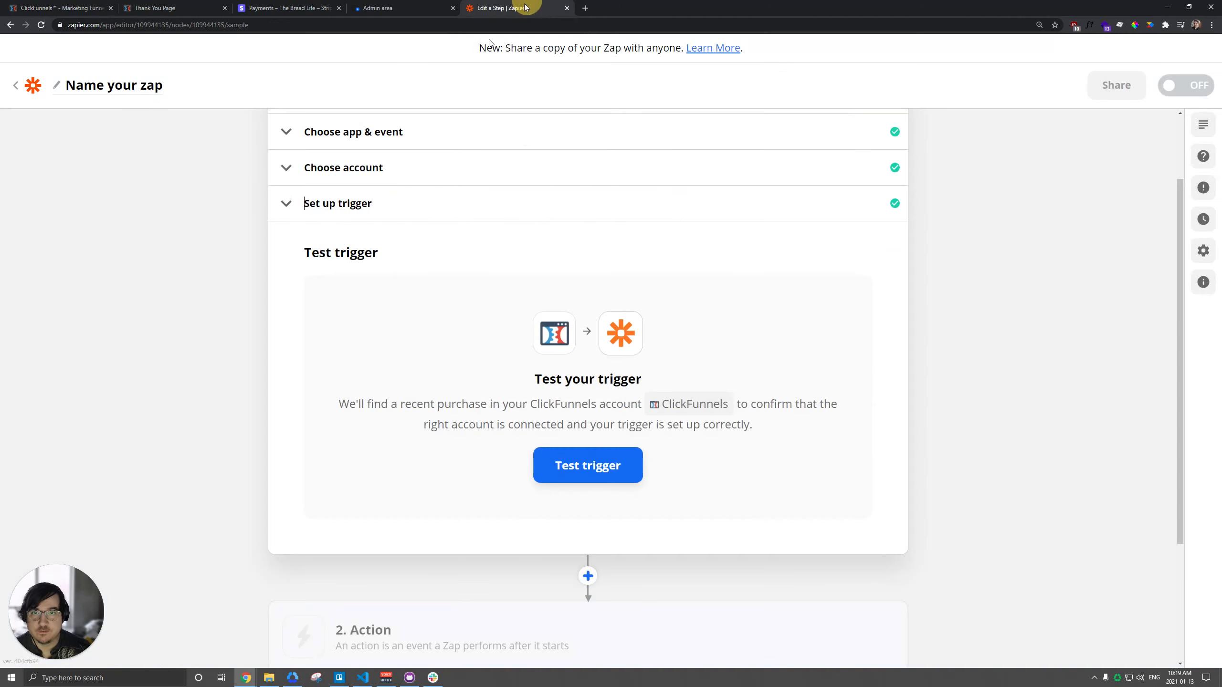
left_click(588, 464)
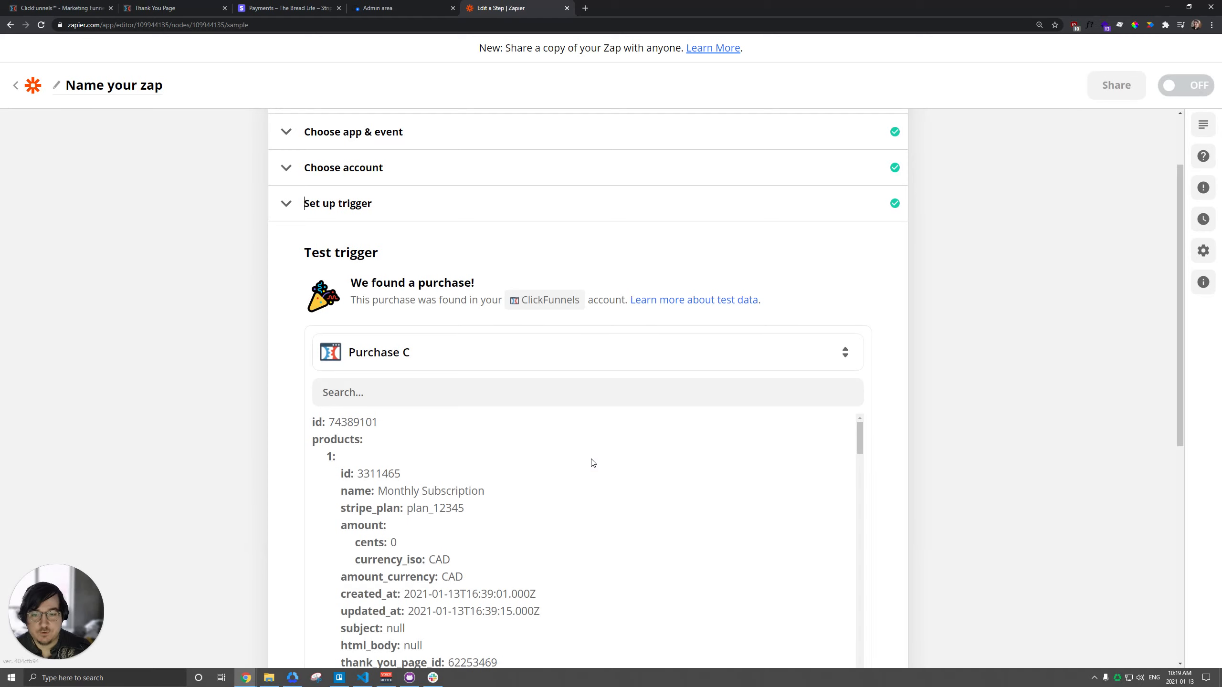
scroll(989, 319, "down", 3)
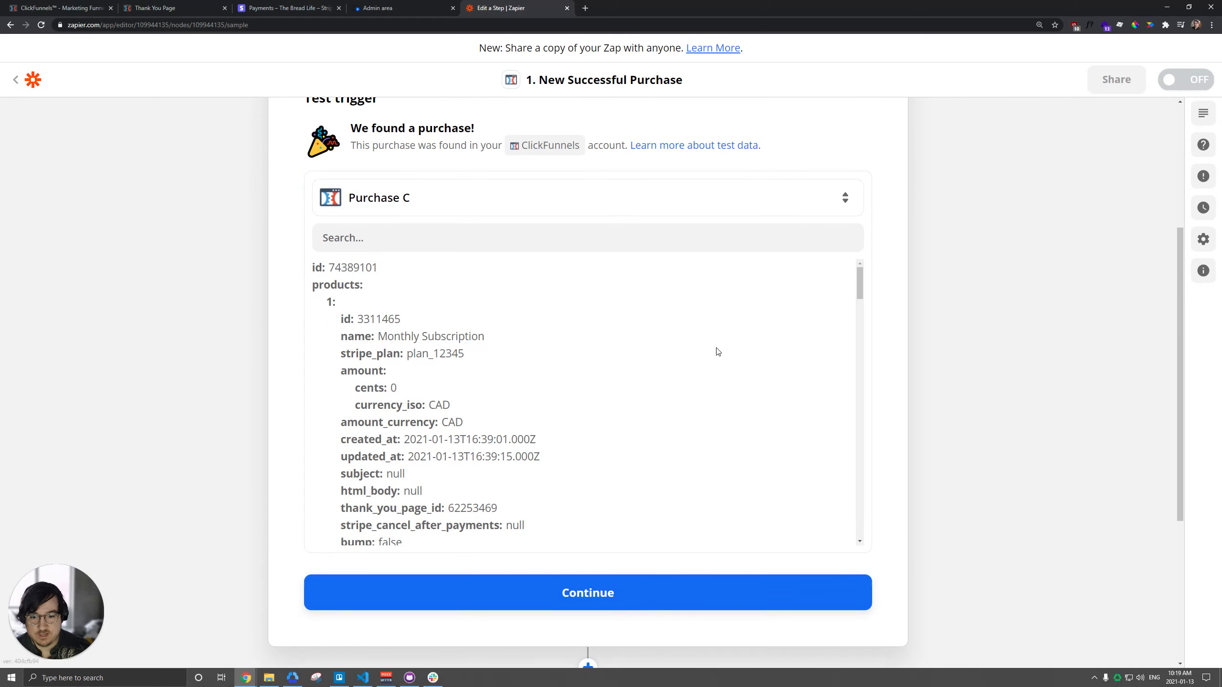
left_click(611, 595)
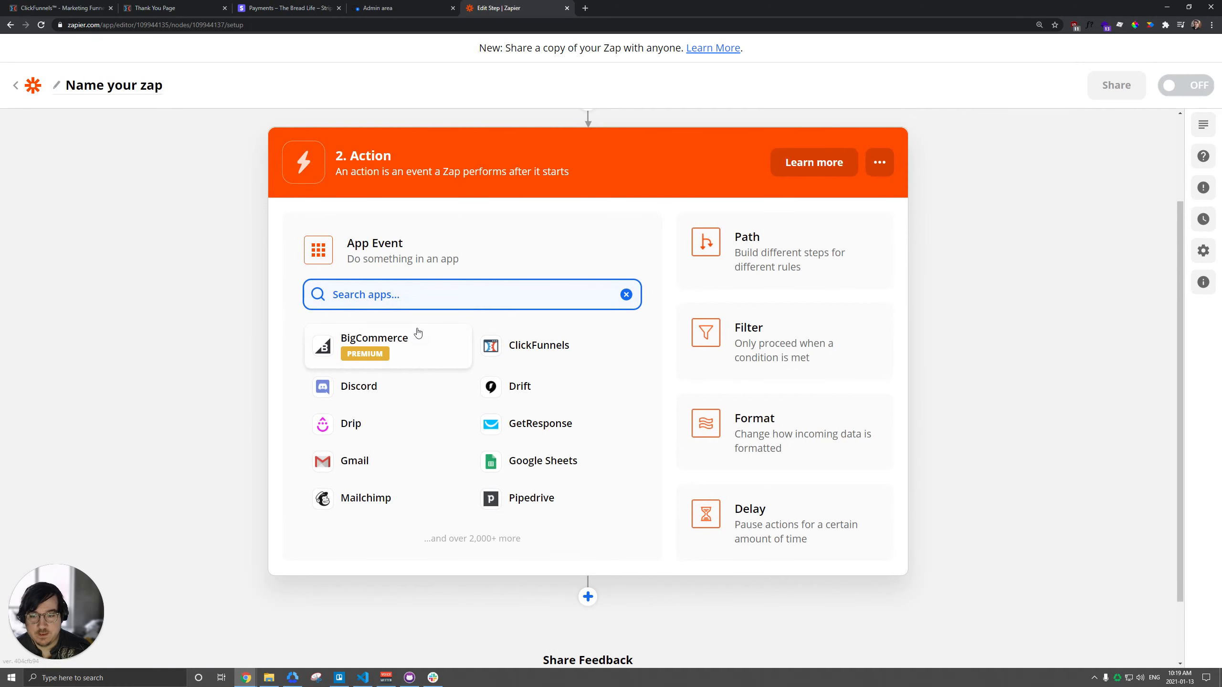
Step: Choose Uscreen as the action app with Enroll Customer as its event
type("uscre")
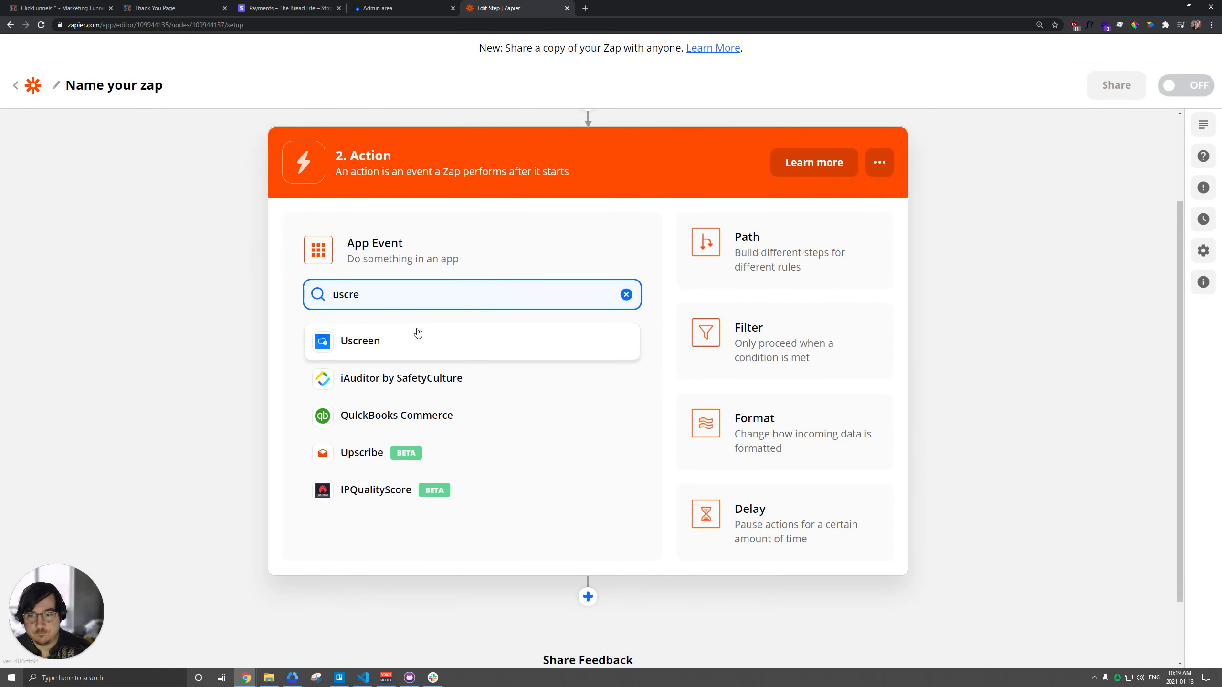
left_click(404, 340)
left_click(382, 363)
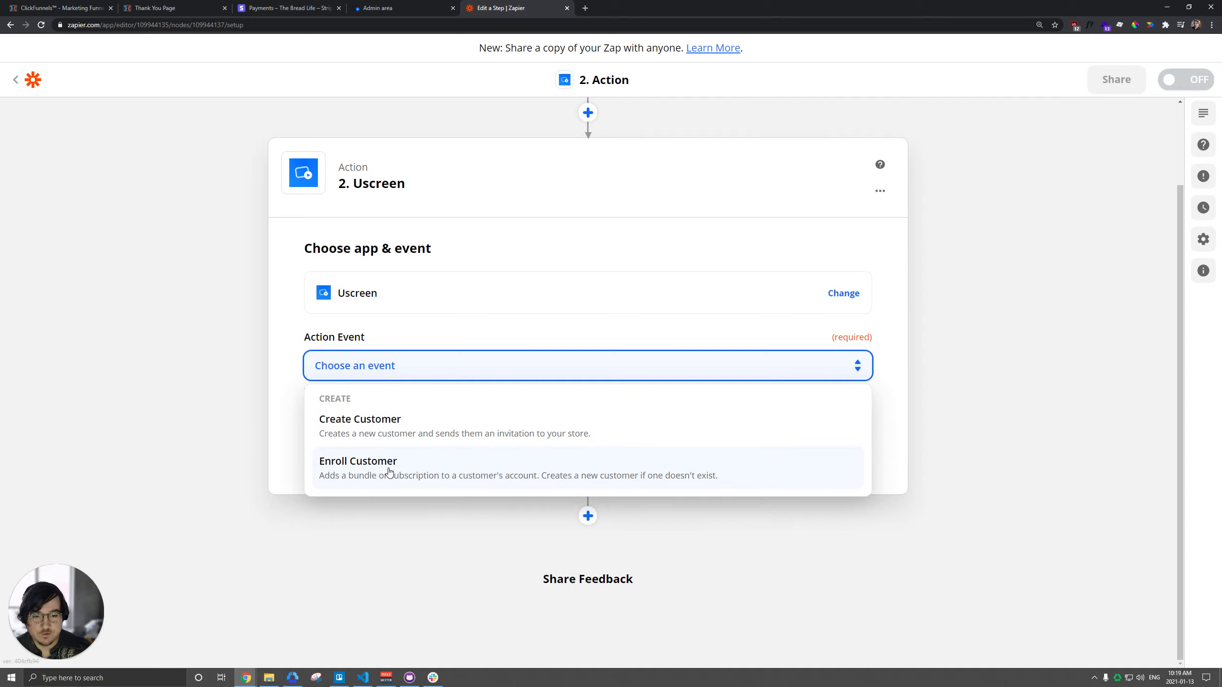
left_click(413, 473)
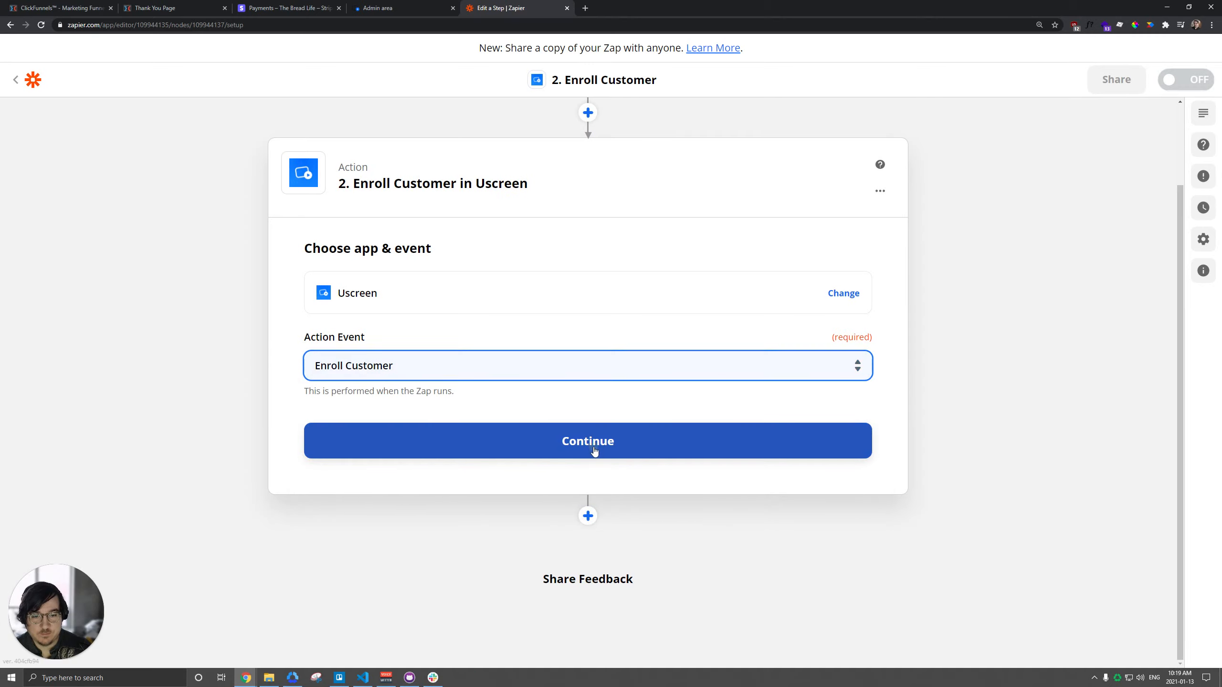
Step: Assign the Uscreen The Bread Life account to the Enroll Customer action and proceed to its setup
left_click(594, 442)
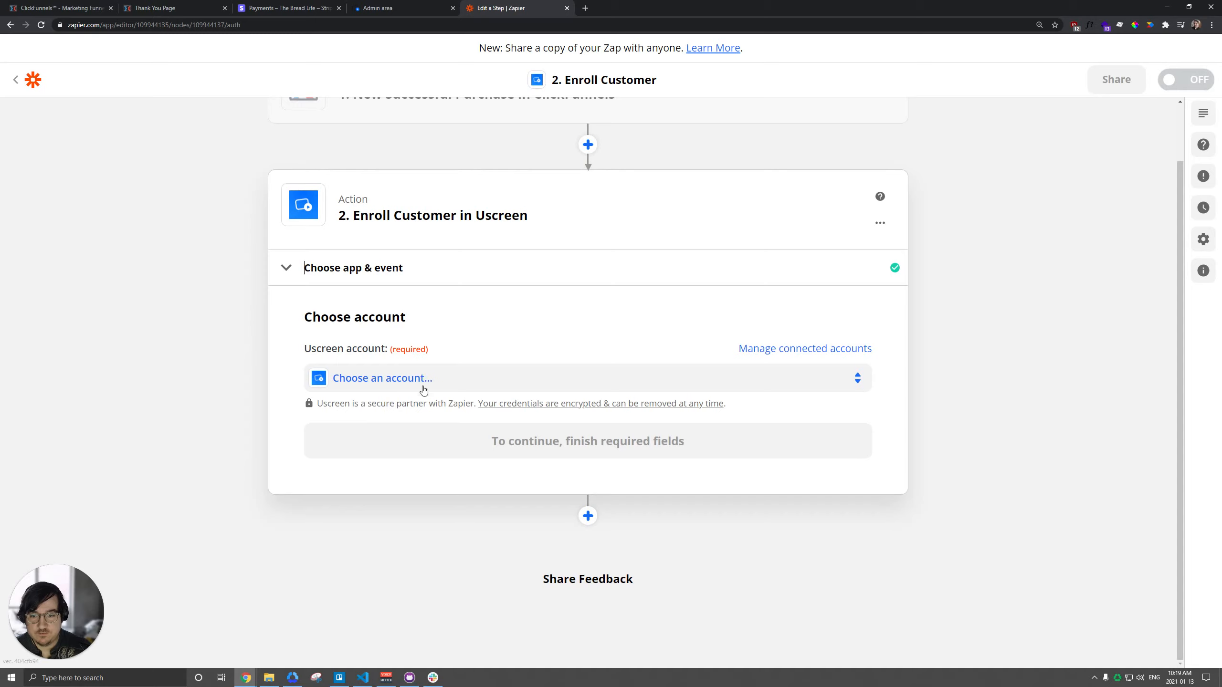
left_click(422, 383)
left_click(390, 496)
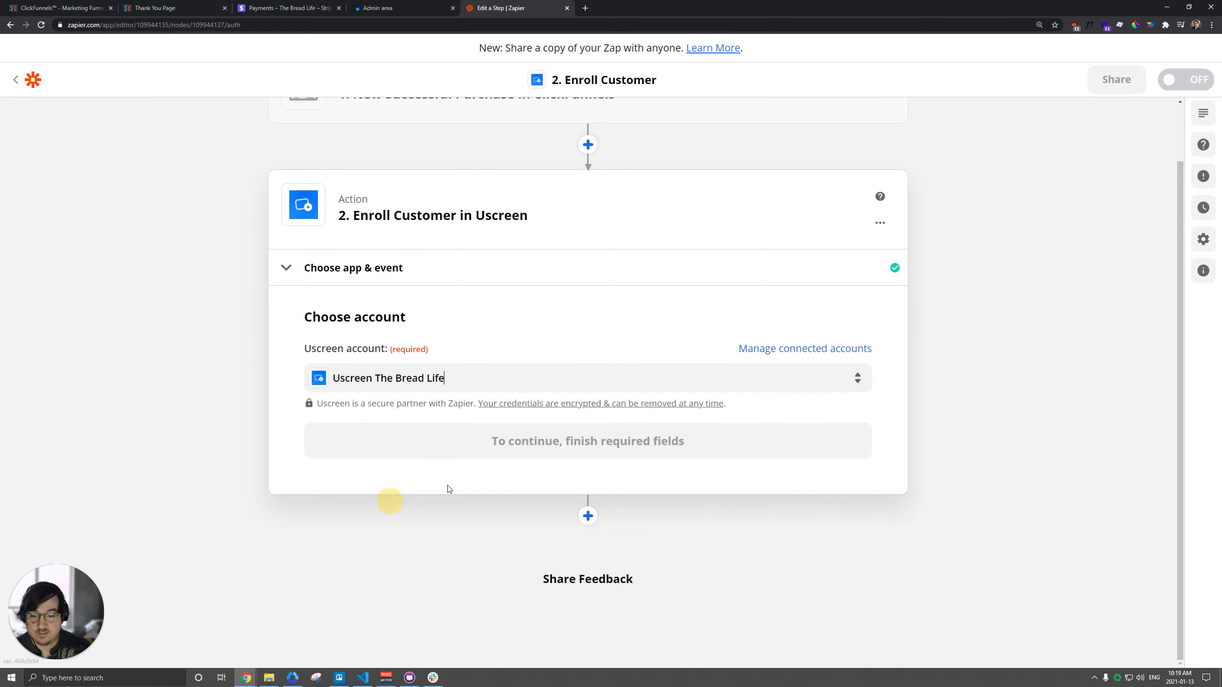
left_click(558, 441)
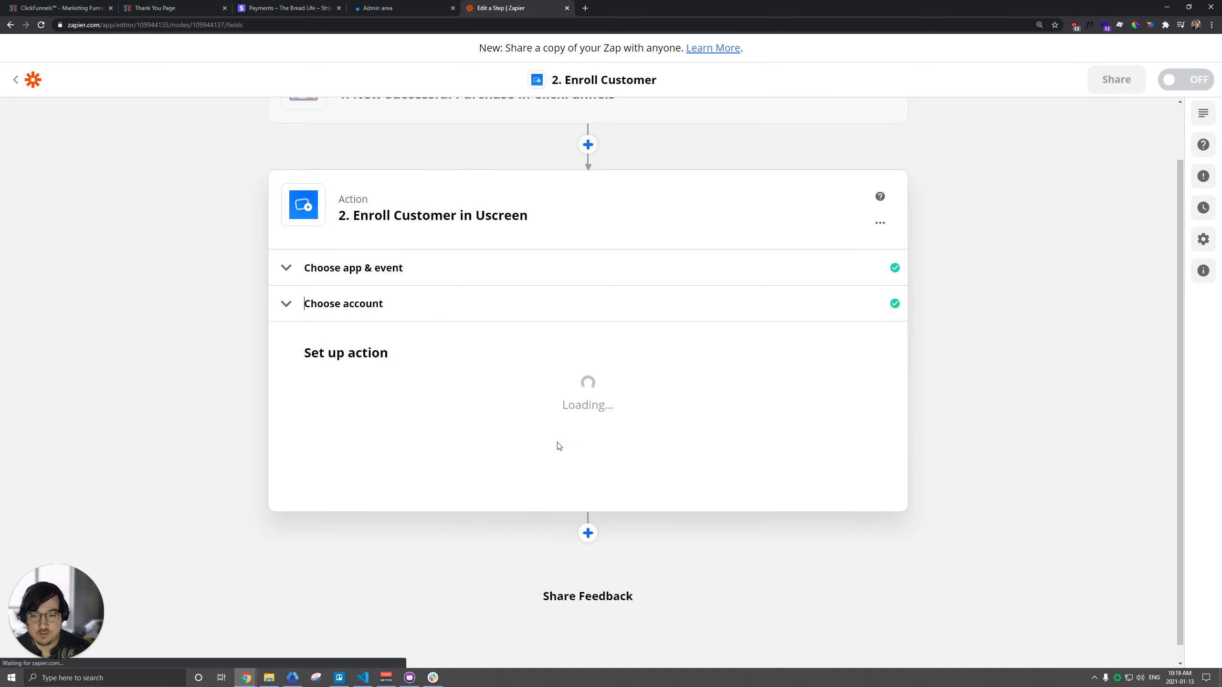
scroll(366, 308, "down", 3)
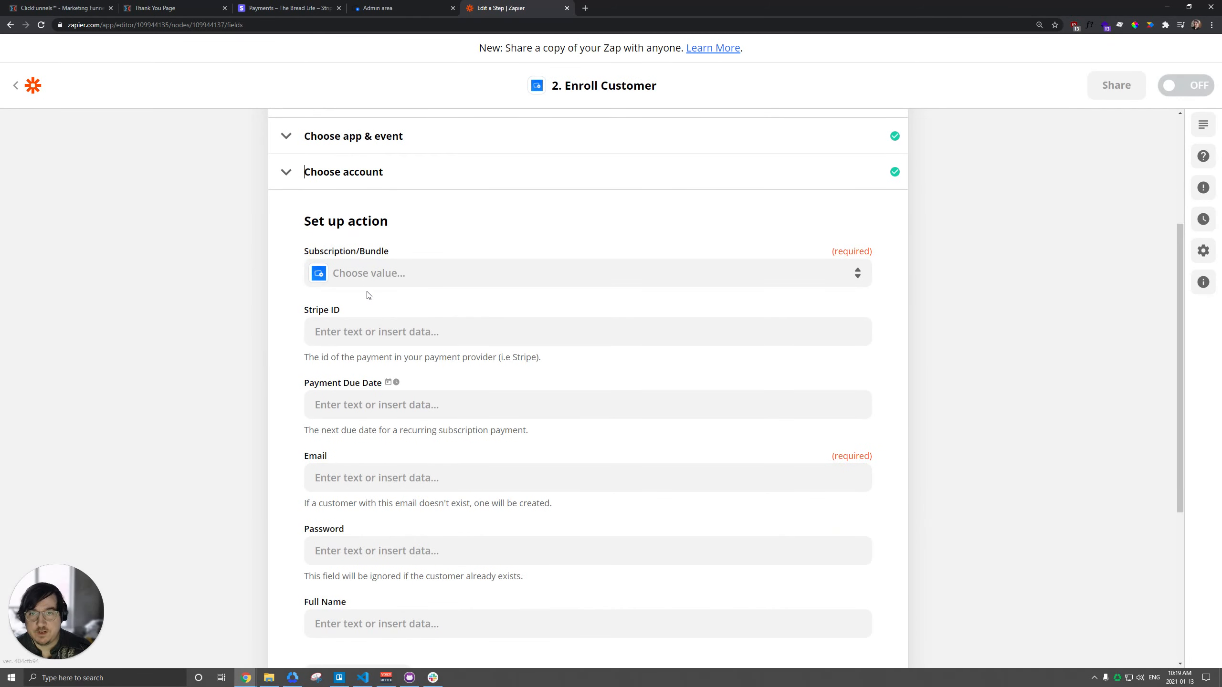
Step: In Uscreen, make the Clickfunnels Subscription bundle available only by direct link (private), save it, and return to the bundle list
left_click(378, 5)
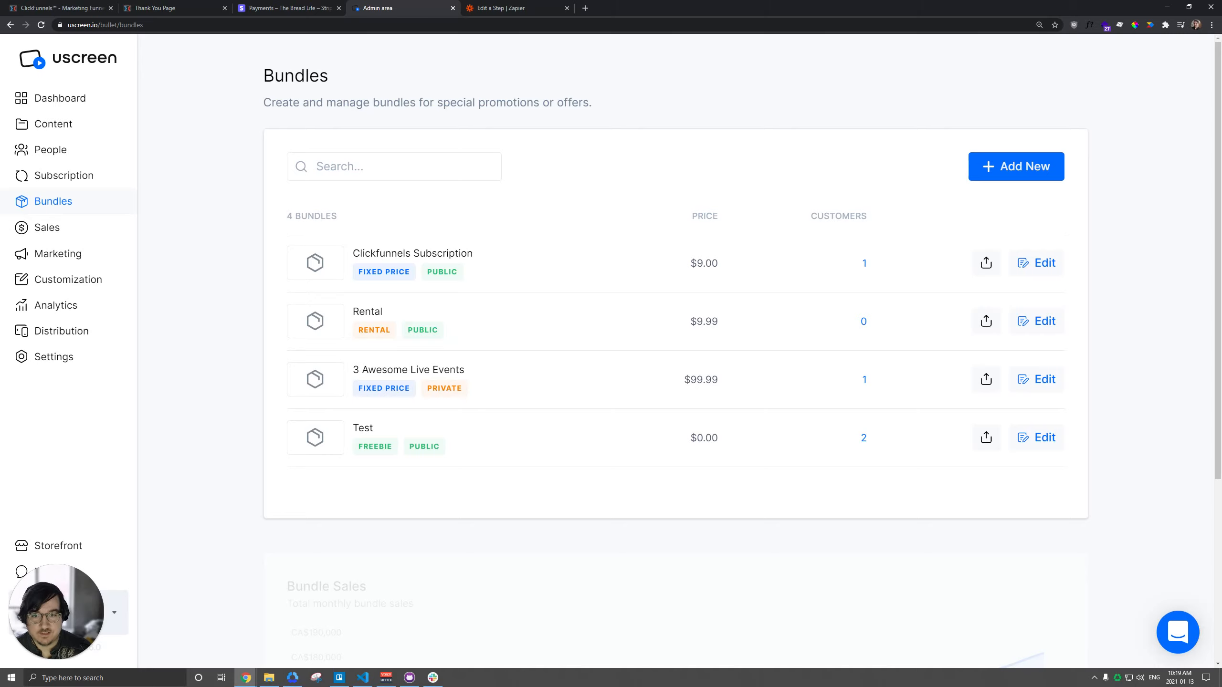
left_click_drag(371, 253, 461, 253)
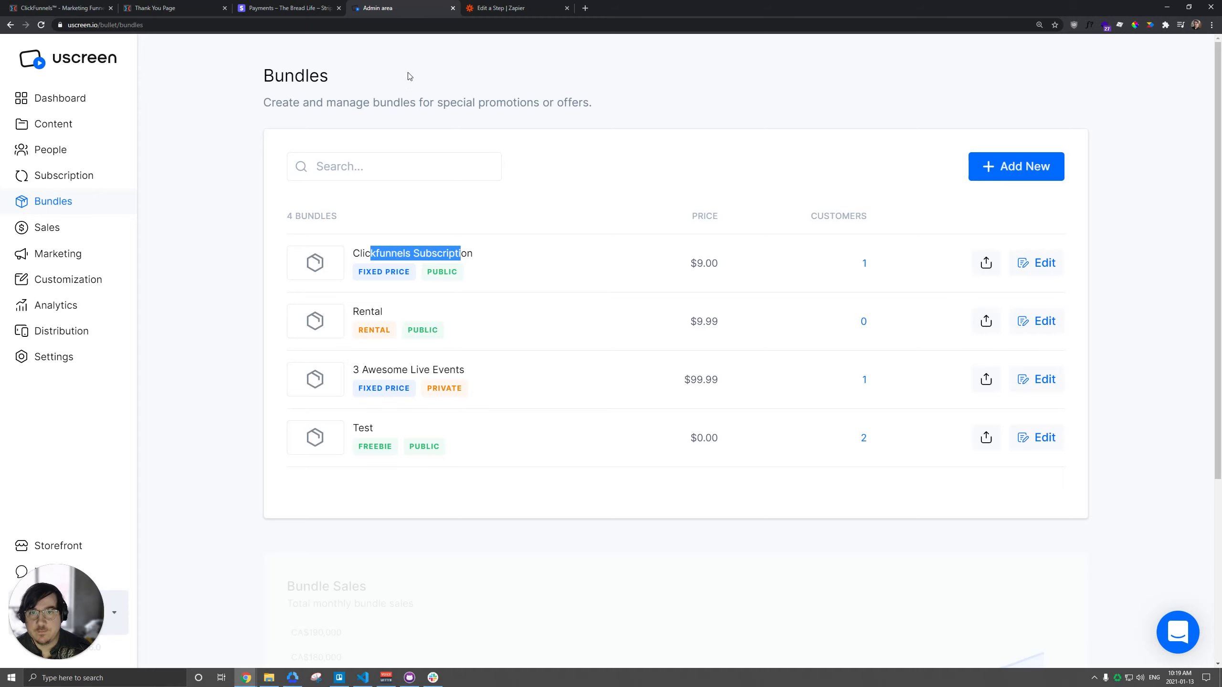
left_click(1036, 263)
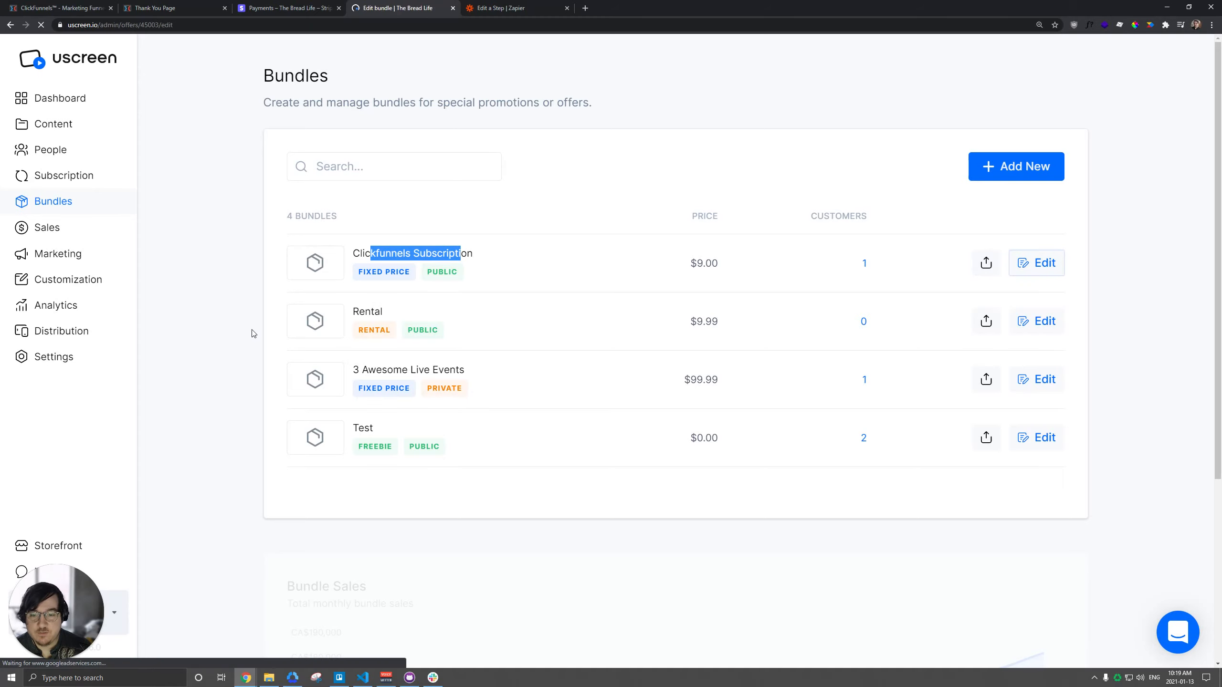
scroll(232, 299, "down", 10)
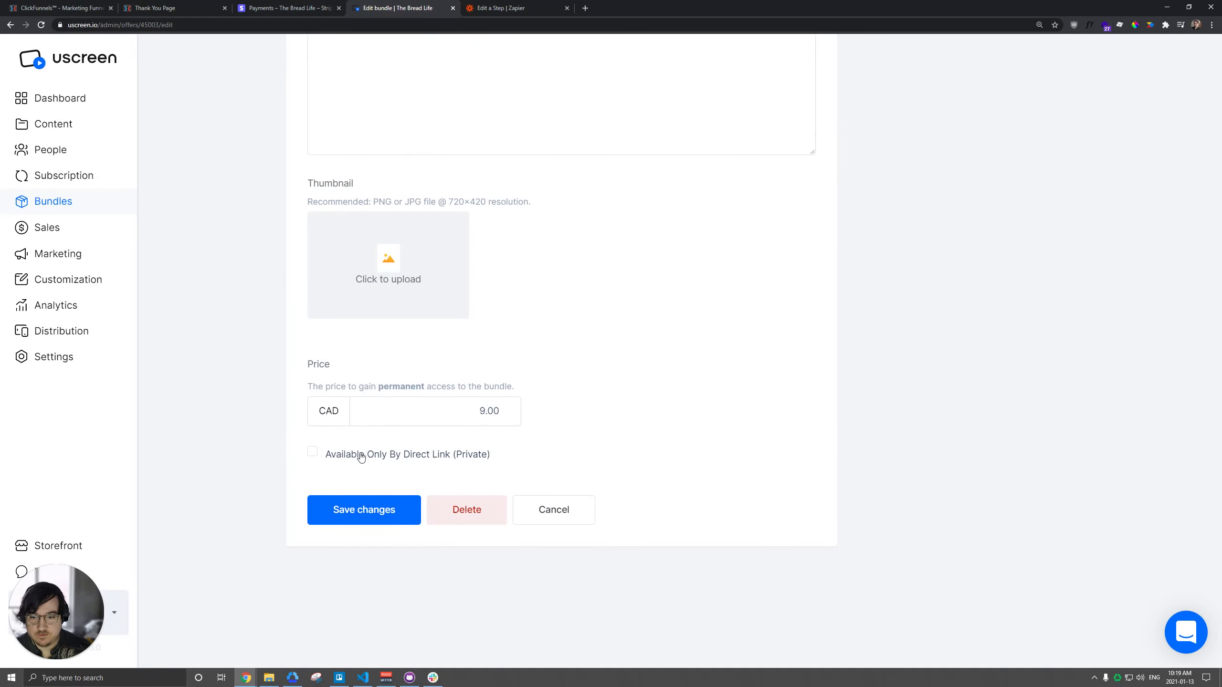
left_click(360, 453)
left_click(373, 504)
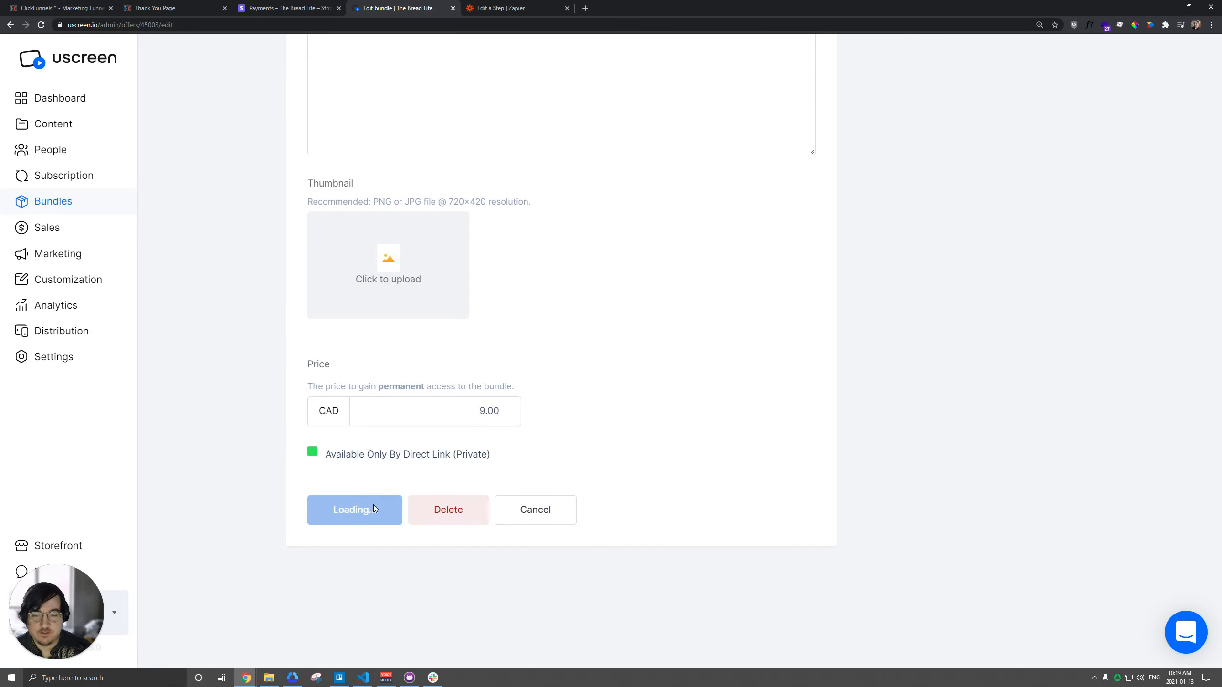
left_click(55, 199)
Step: Back in Zapier, set Subscription/Bundle to Clickfunnels Subscription and map the Email field to the ClickFunnels Contact Email
left_click(518, 10)
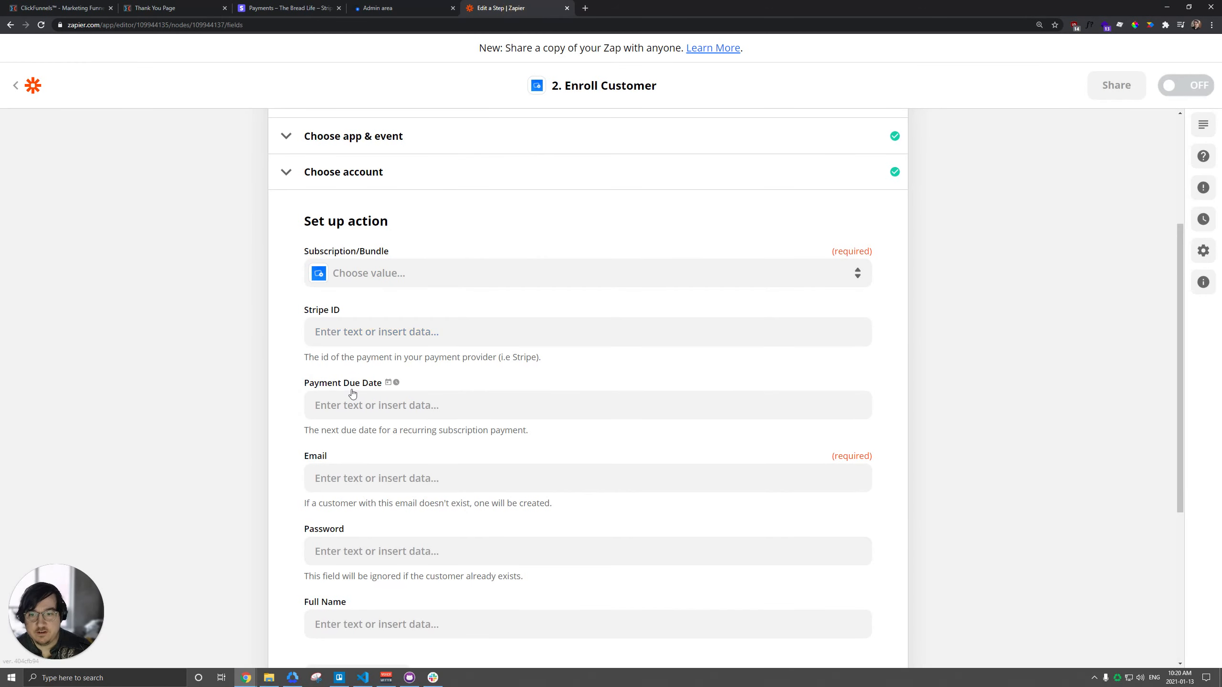
left_click(368, 274)
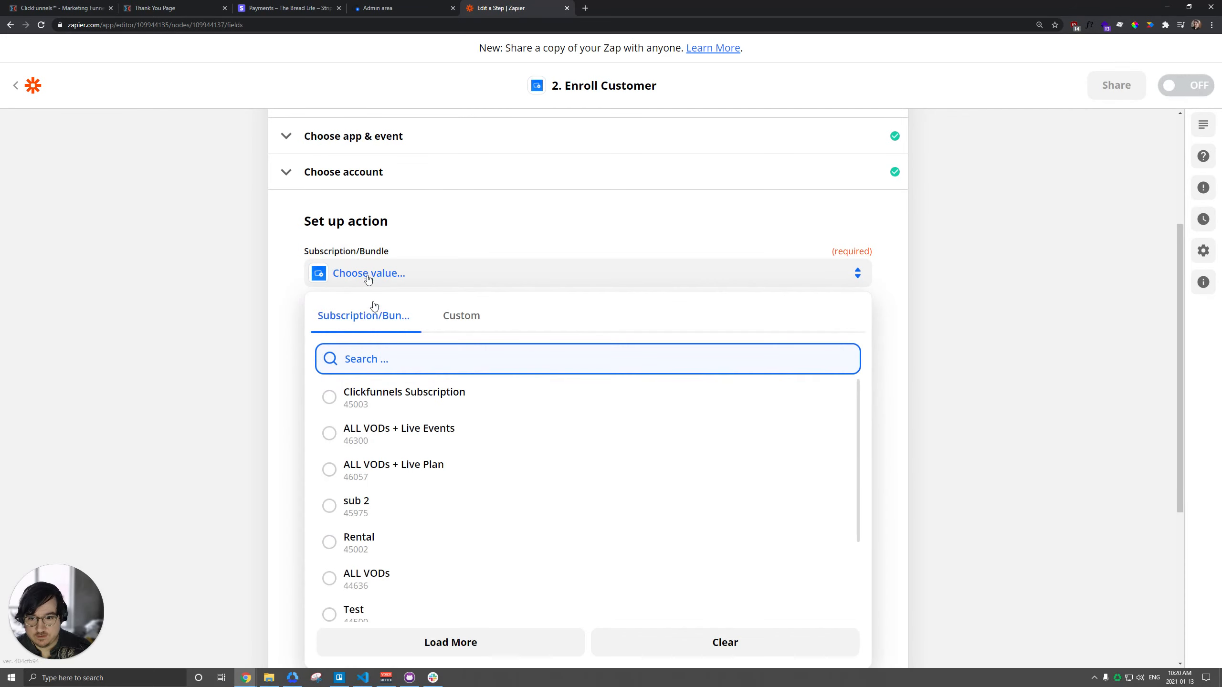
left_click(406, 397)
scroll(143, 386, "down", 2)
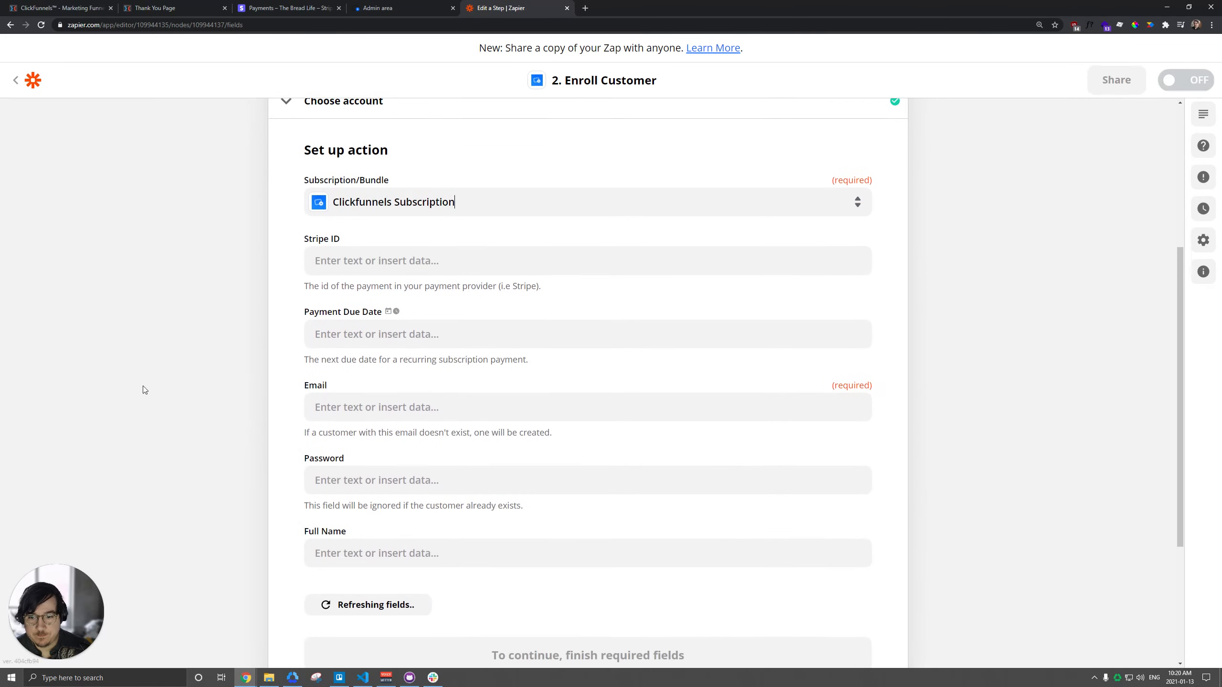
left_click(483, 373)
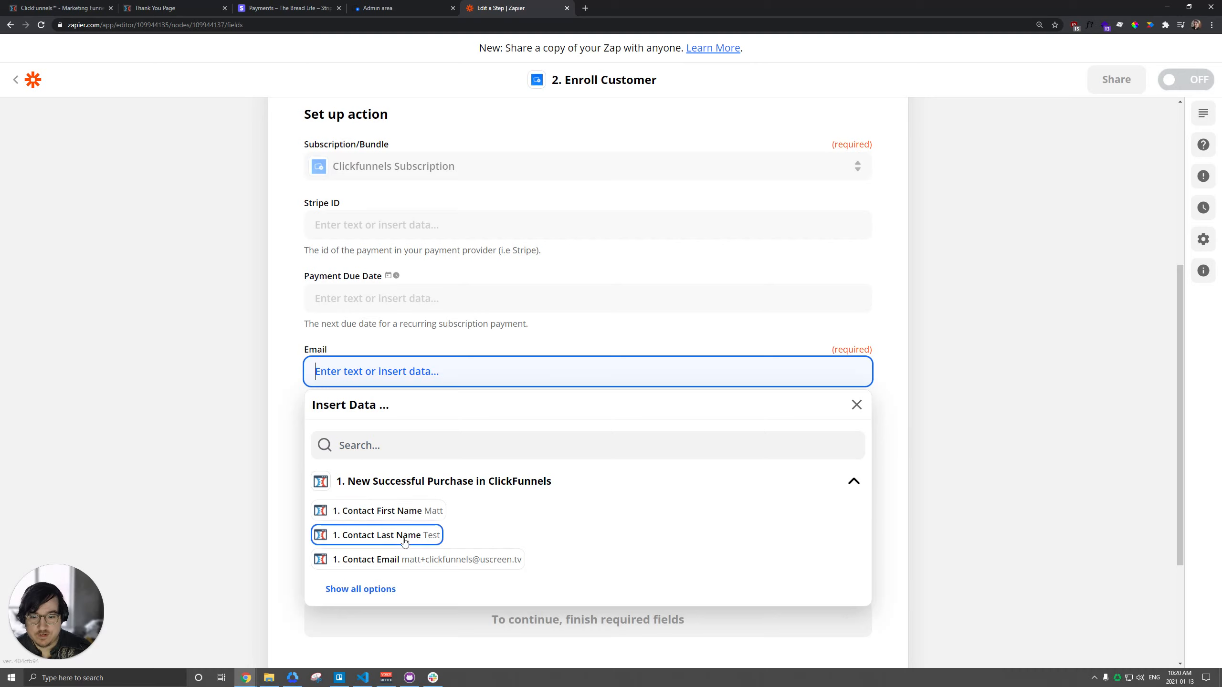
left_click(410, 561)
left_click(287, 396)
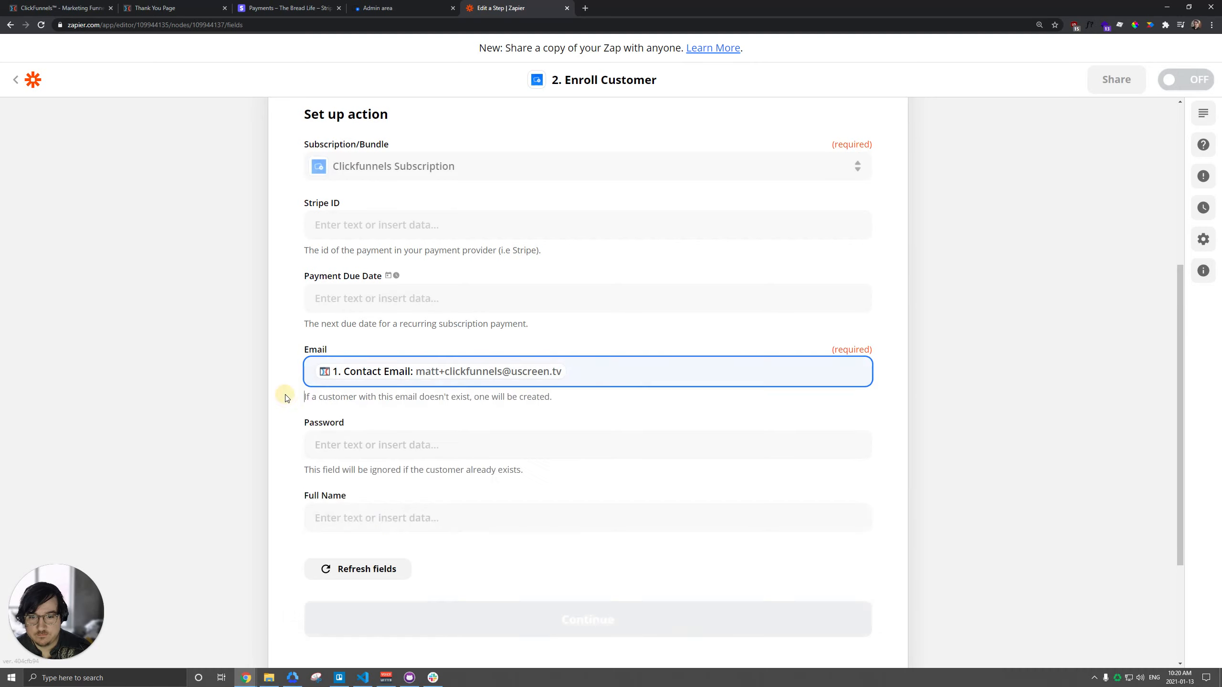
Step: Map the action's Password field to the ClickFunnels Contact Profile Cf Uvid value
scroll(287, 398, "down", 2)
left_click(354, 350)
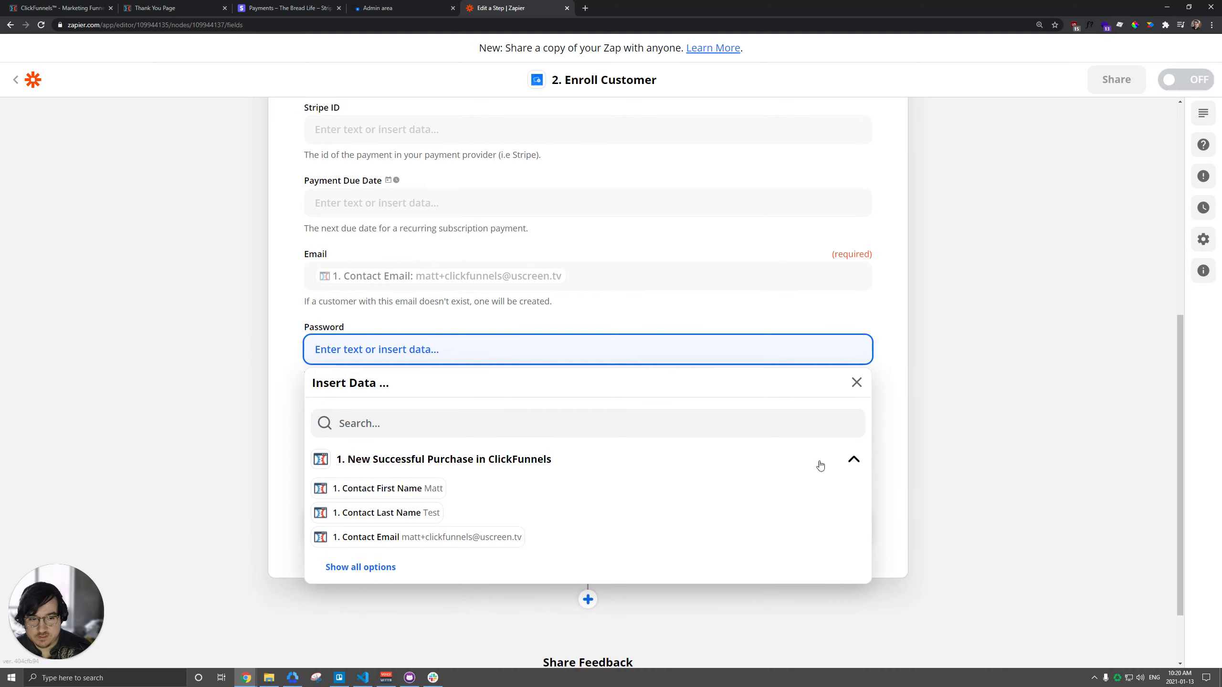
scroll(444, 514, "down", 2)
left_click(361, 480)
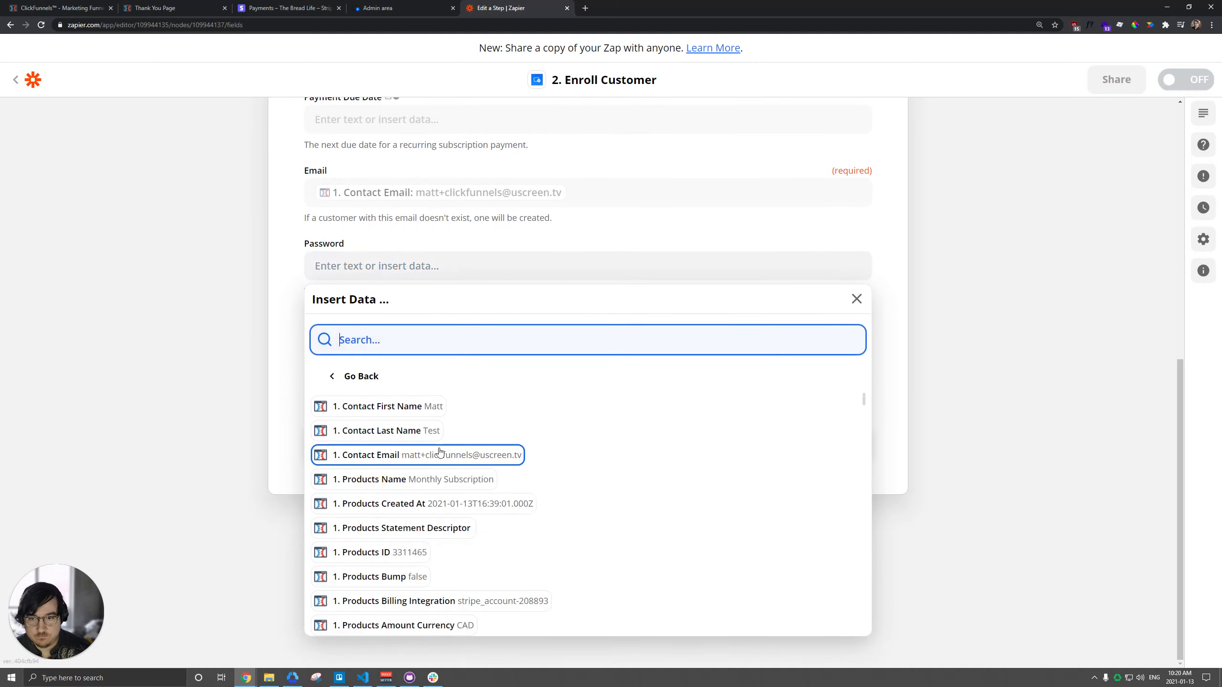
scroll(526, 446, "down", 1)
scroll(525, 446, "down", 8)
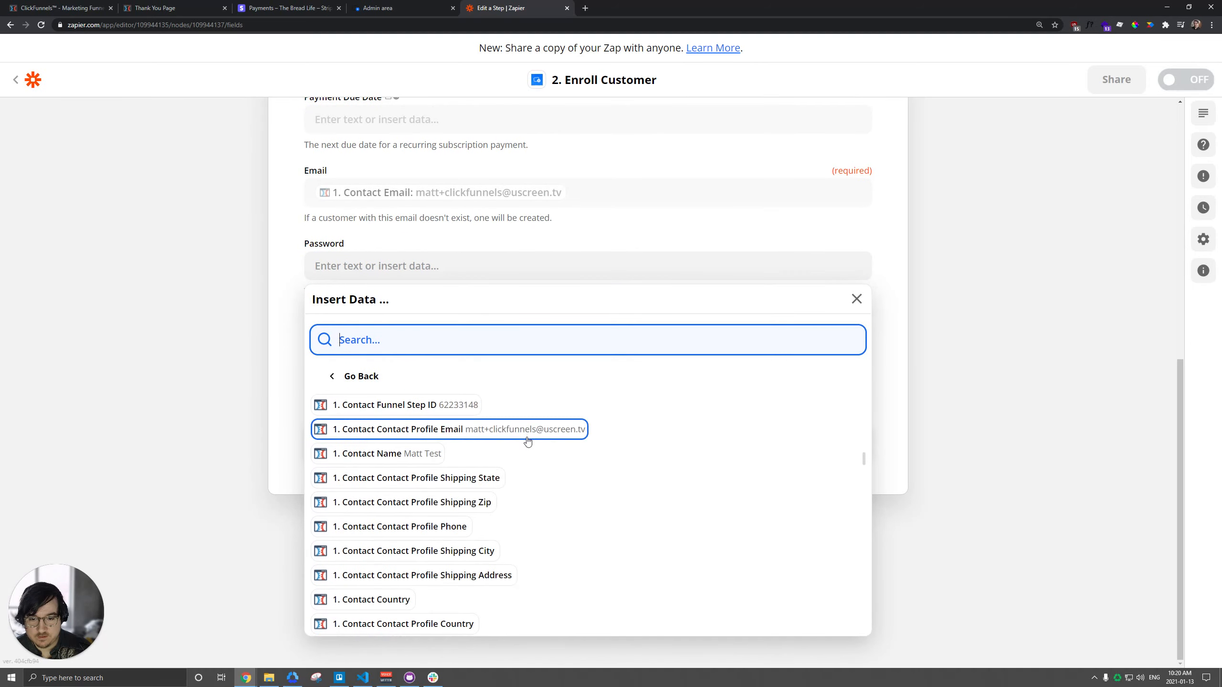
scroll(527, 441, "down", 6)
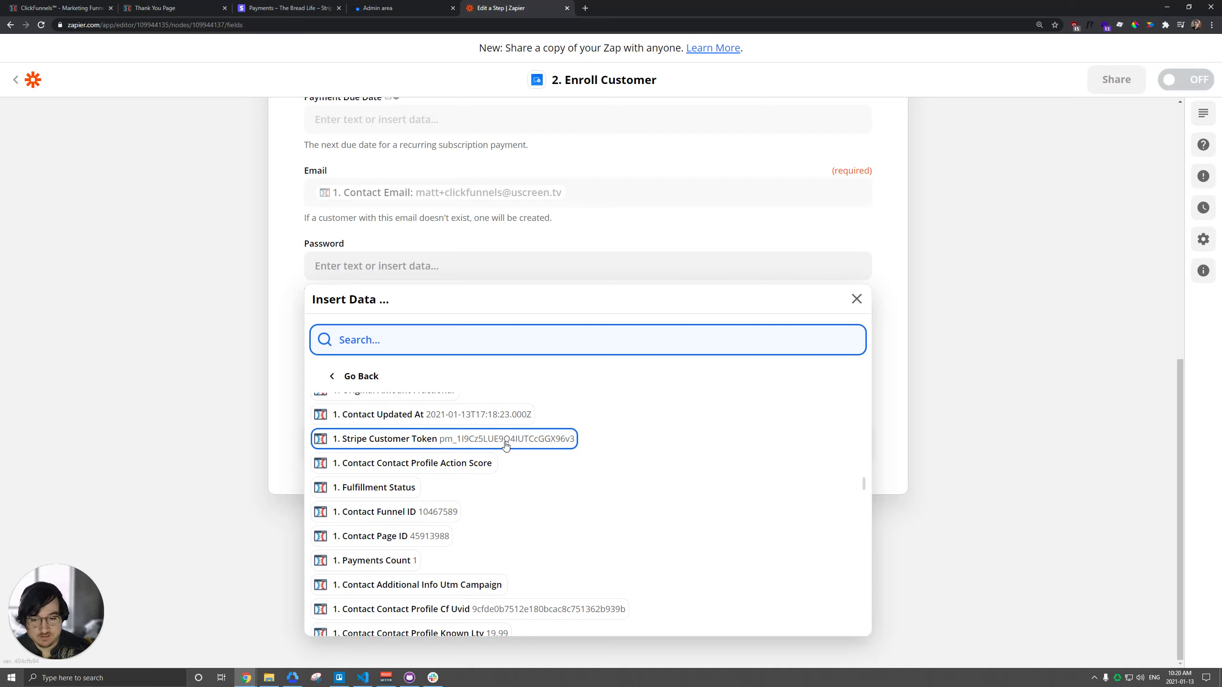
scroll(585, 465, "down", 2)
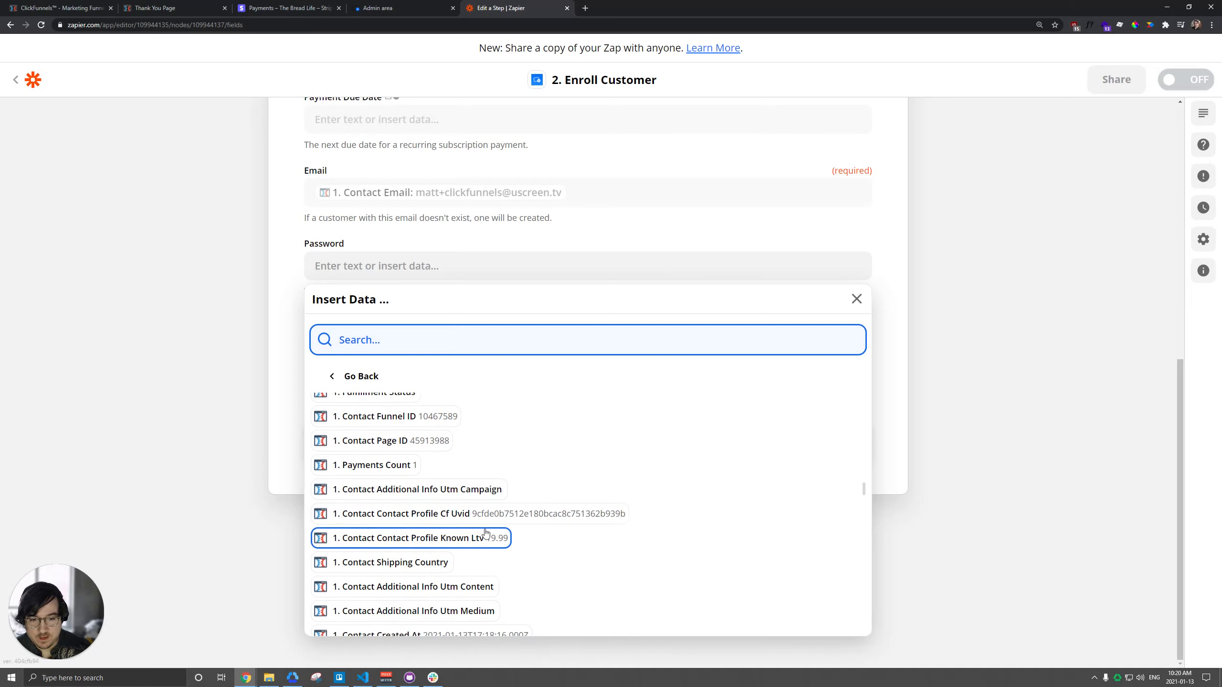
left_click(525, 517)
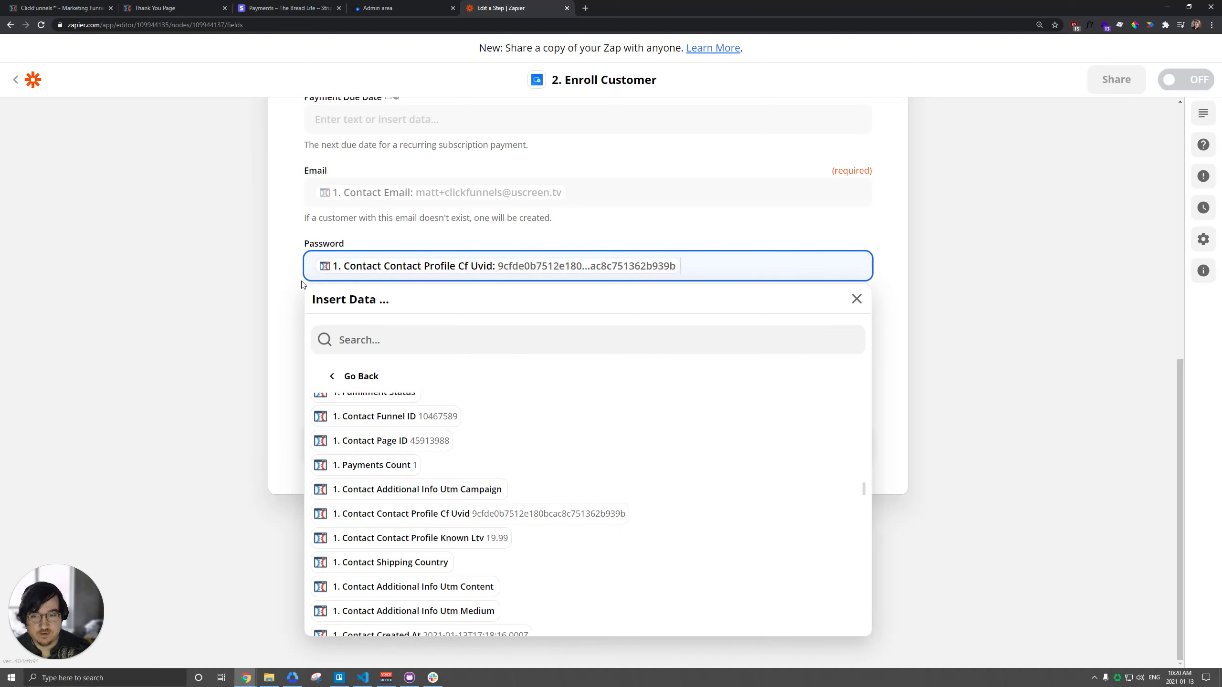
left_click(284, 287)
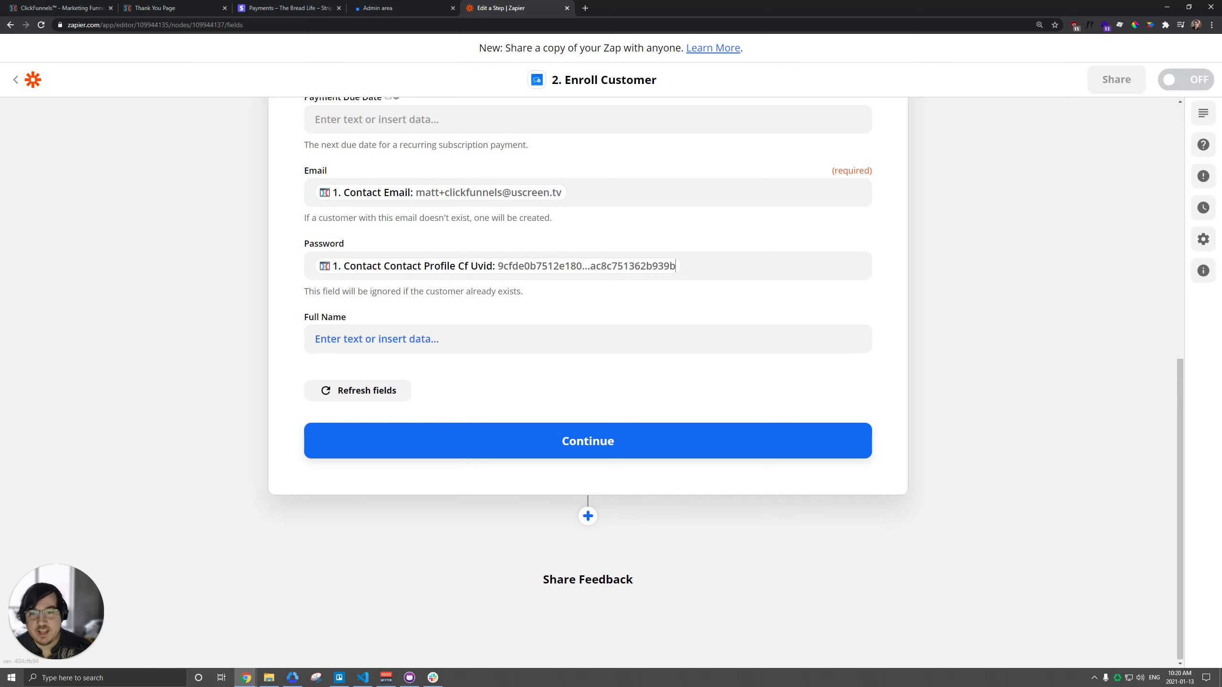
Step: Map Full Name to Contact First Name plus Contact Last Name, and run the action test with this data
left_click(409, 339)
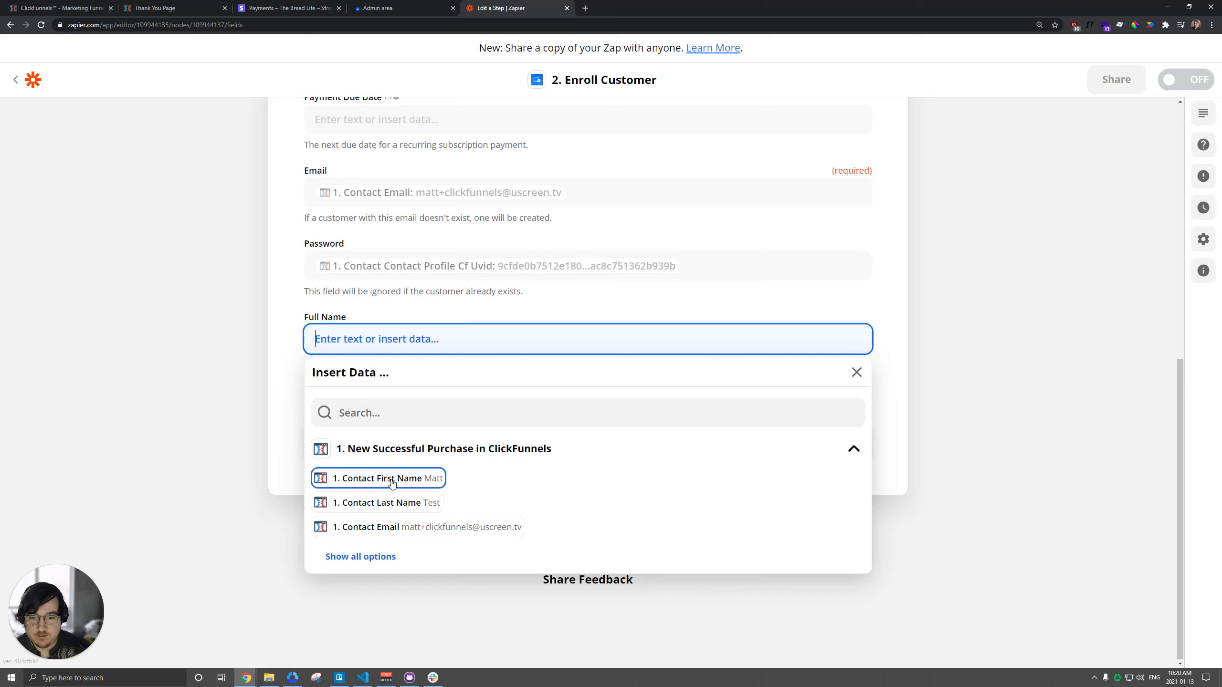
left_click(410, 482)
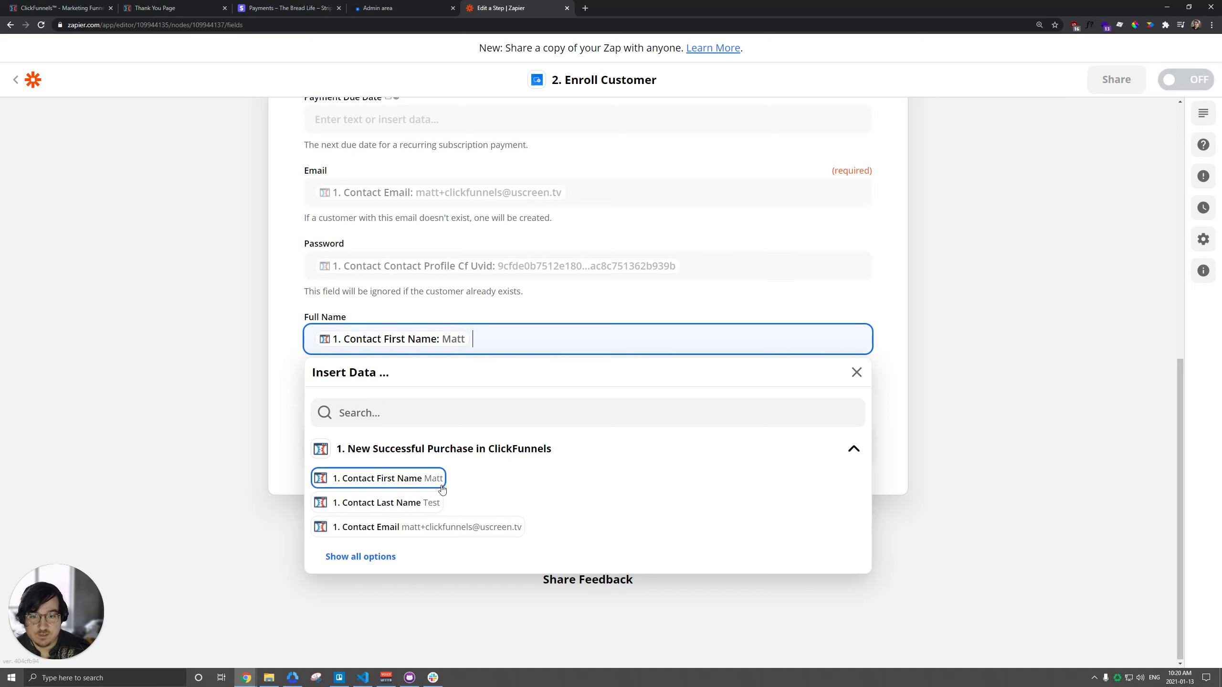
left_click(411, 502)
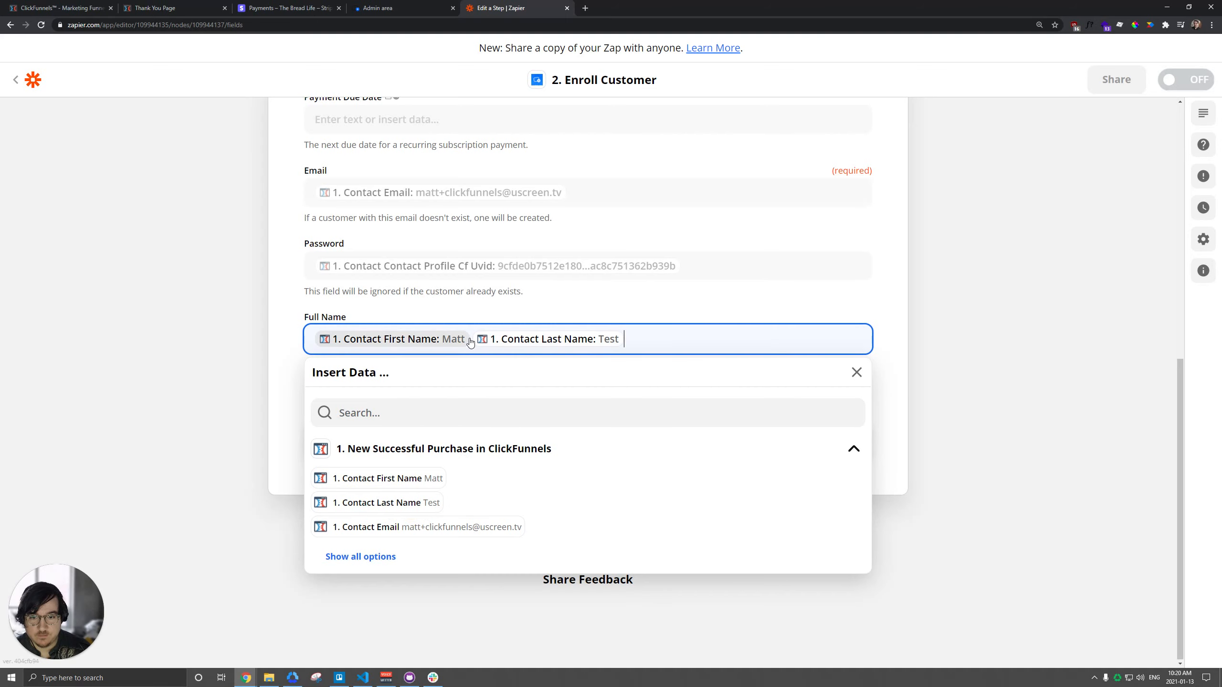
left_click(287, 339)
left_click(544, 438)
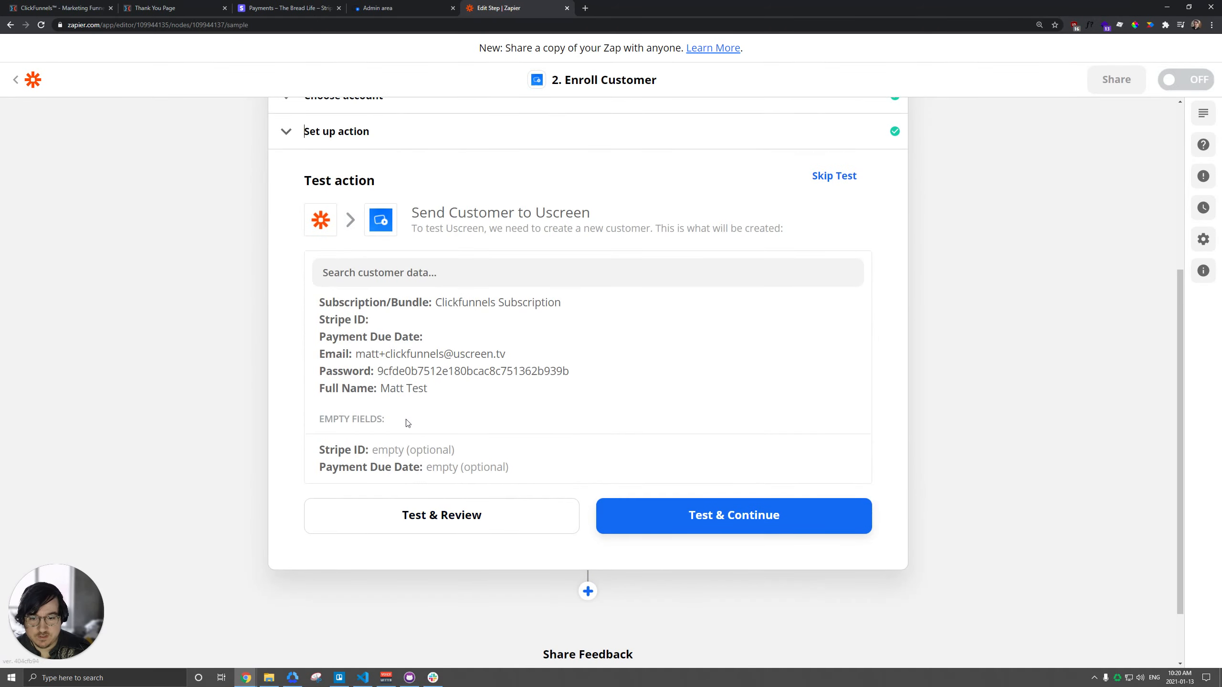
left_click(724, 525)
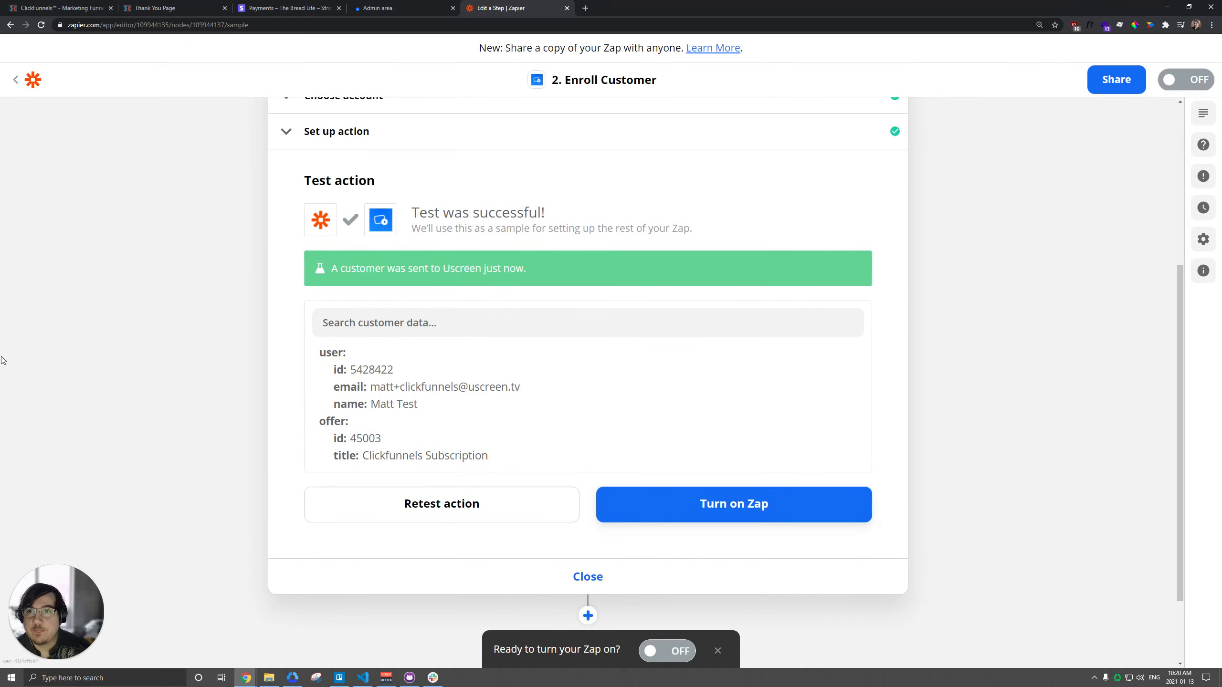
Step: In Uscreen, look up the newly enrolled test customer and check which bundles they have access to
left_click(405, 8)
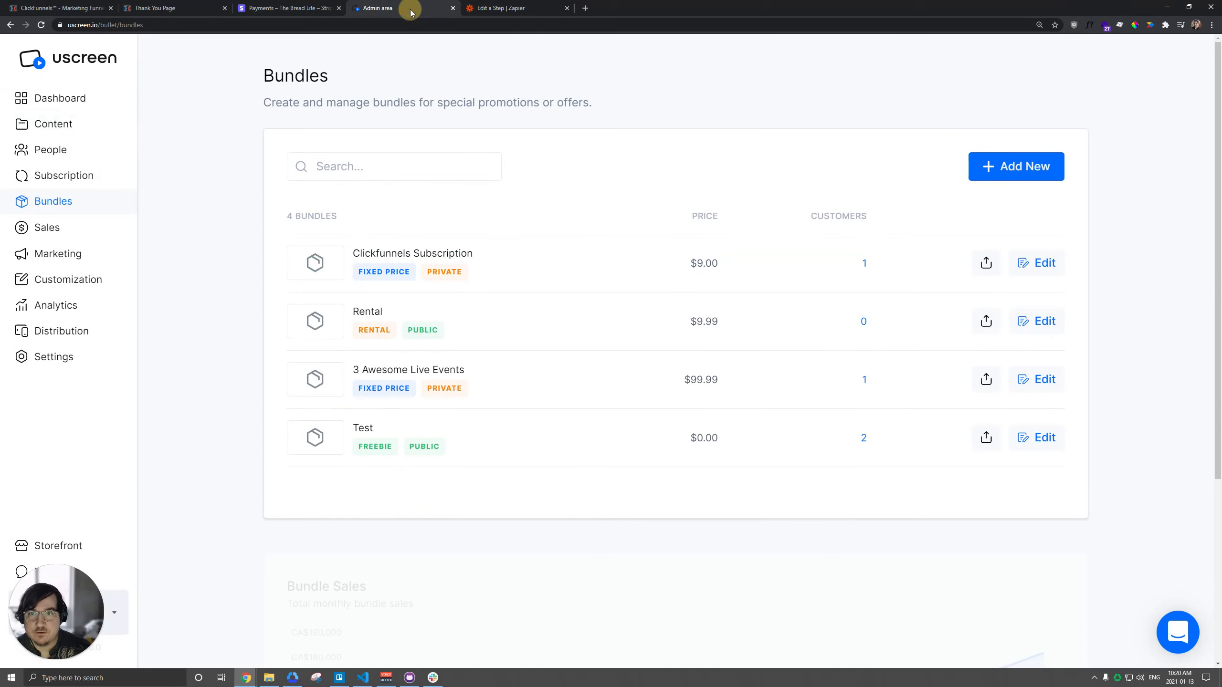
left_click(56, 151)
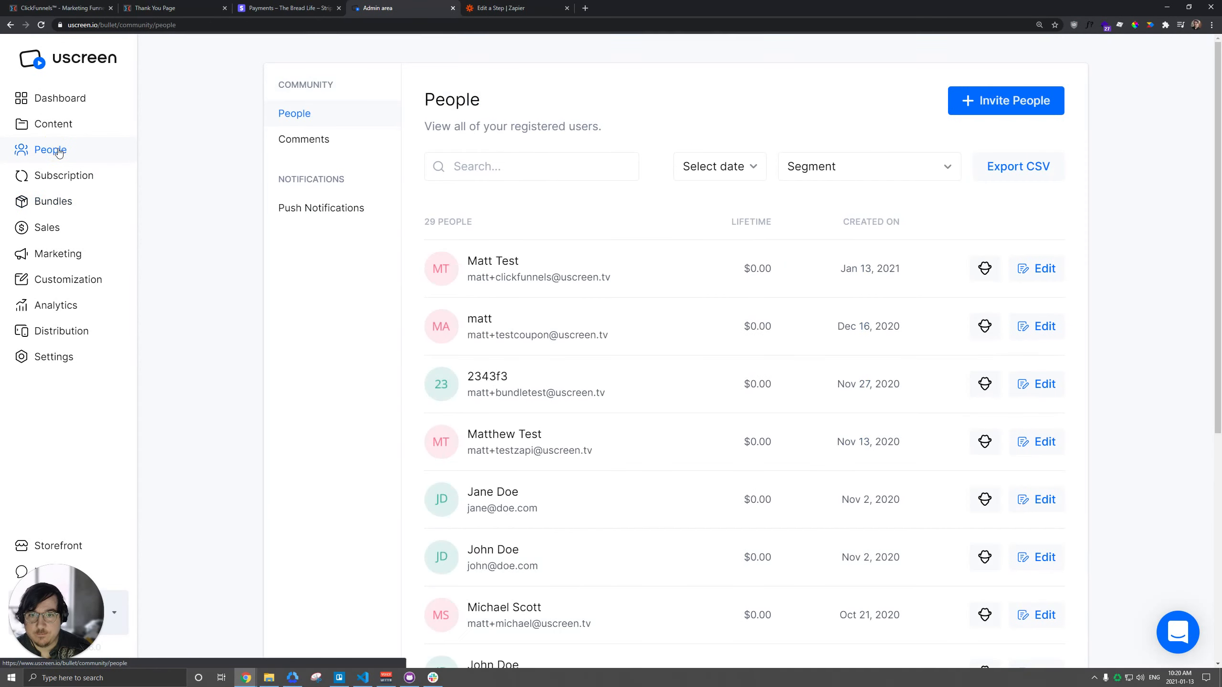
left_click_drag(476, 278, 548, 276)
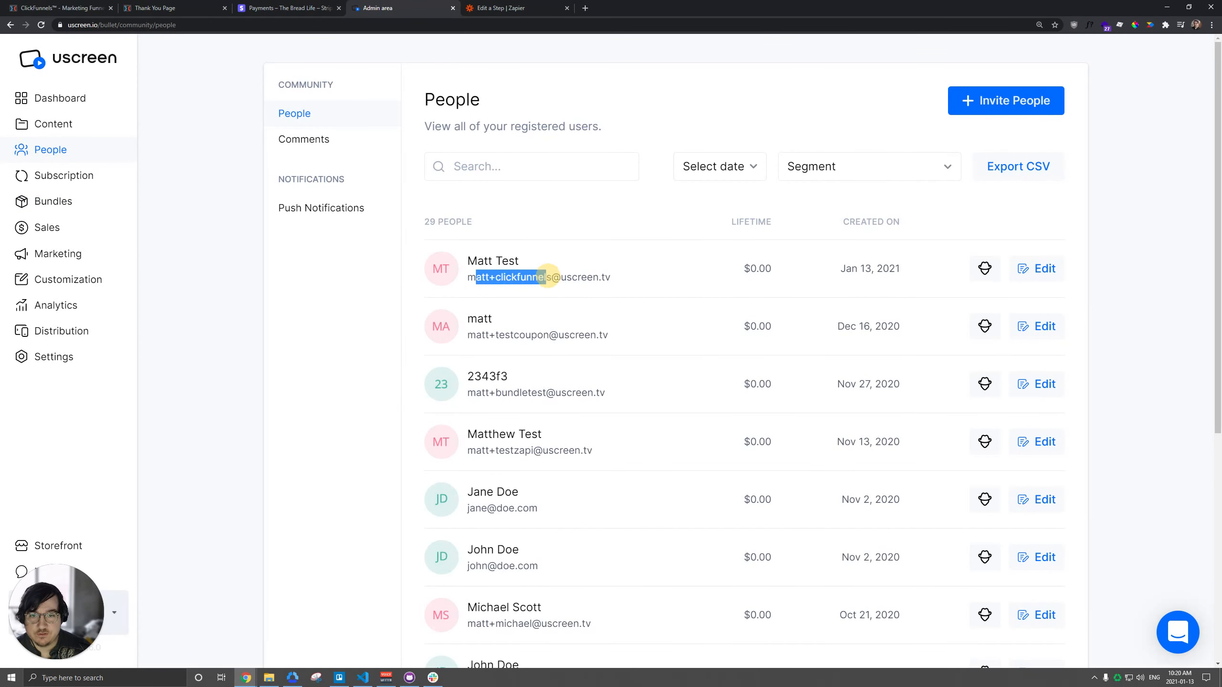
left_click(483, 277)
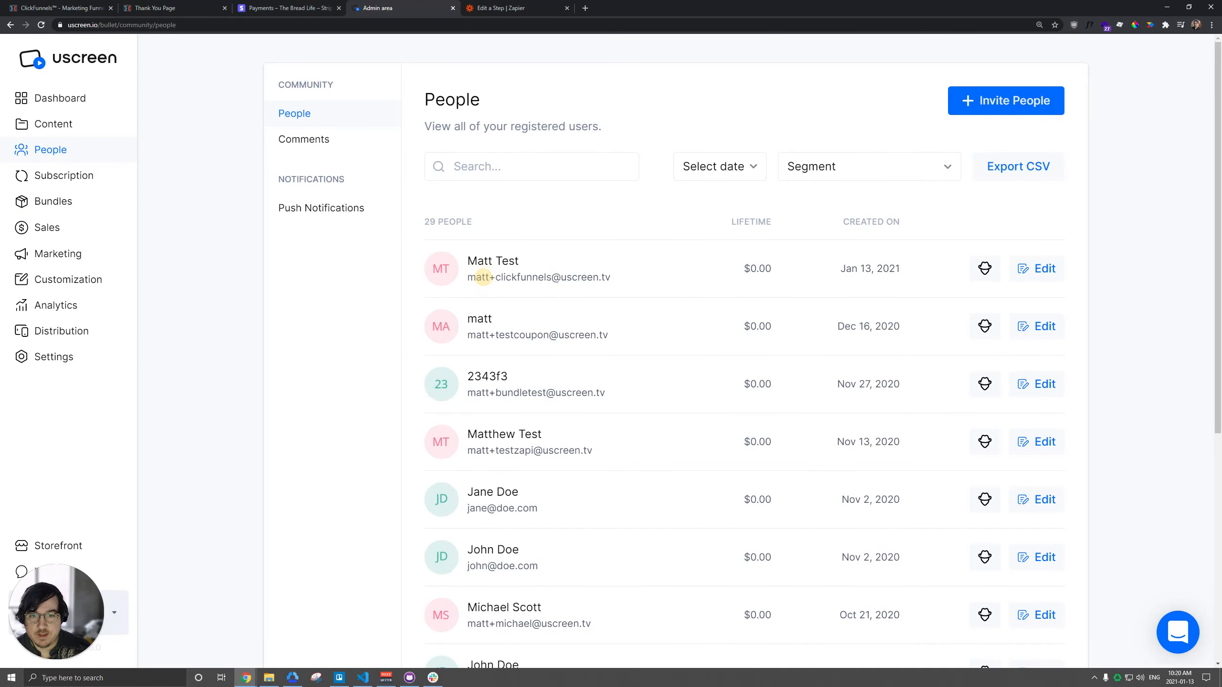
left_click(1039, 269)
left_click(586, 203)
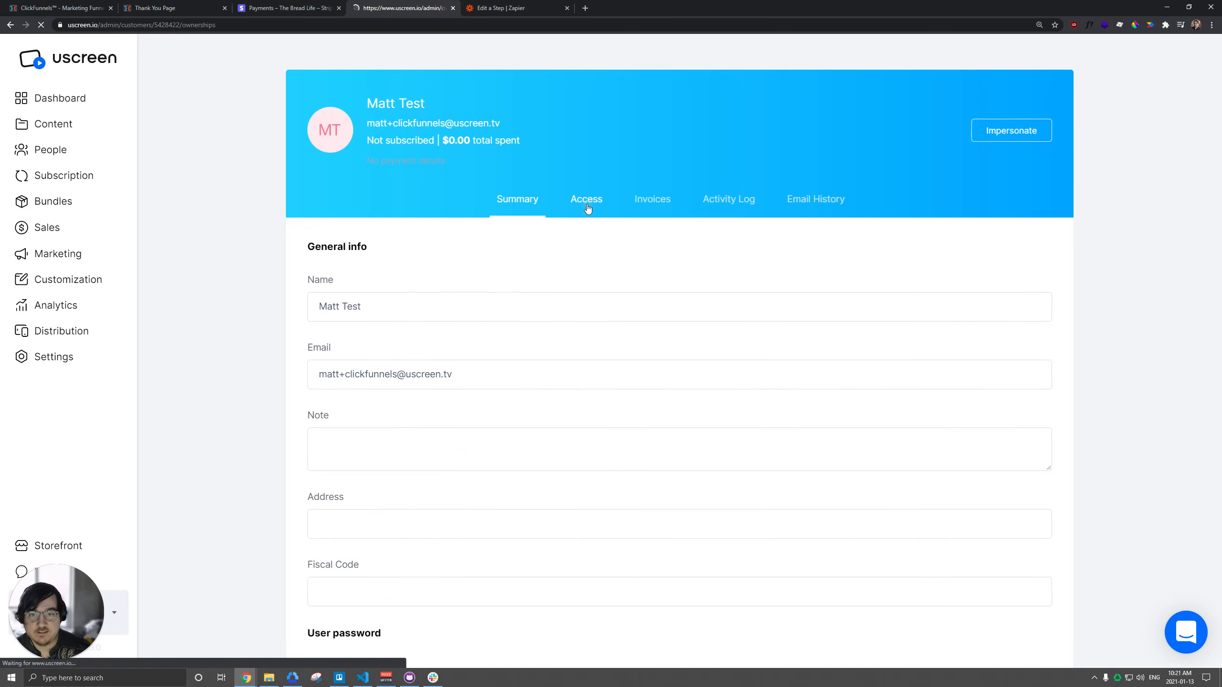
left_click(485, 235)
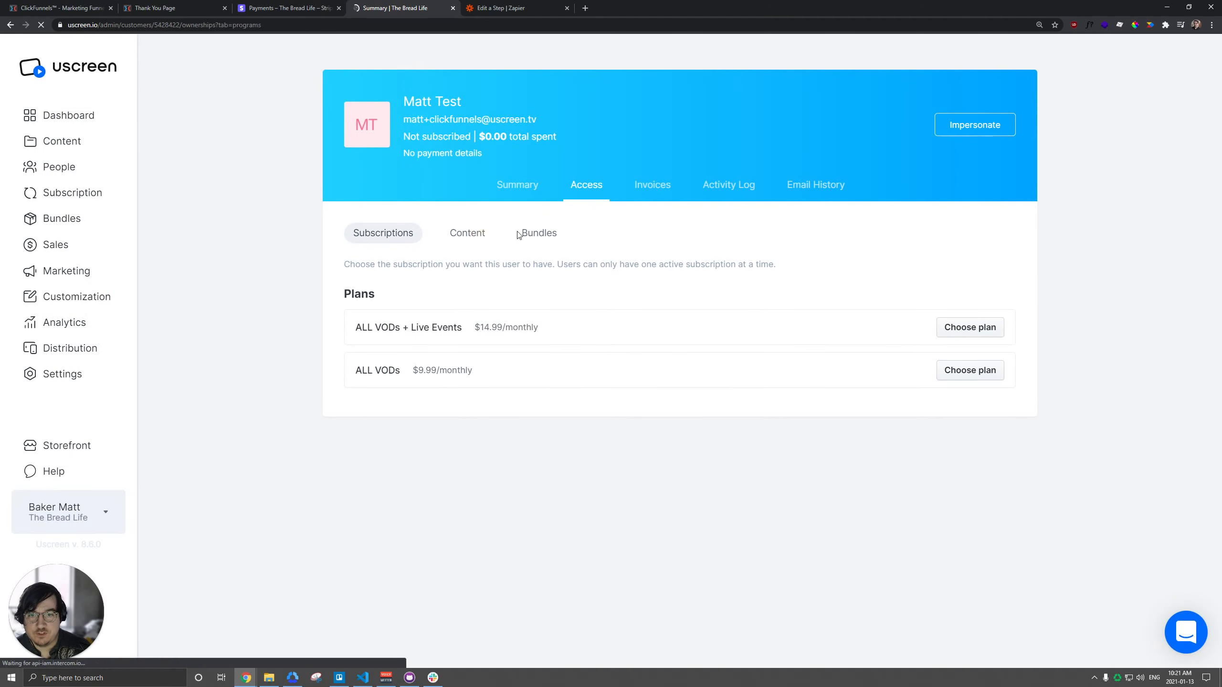
left_click(539, 236)
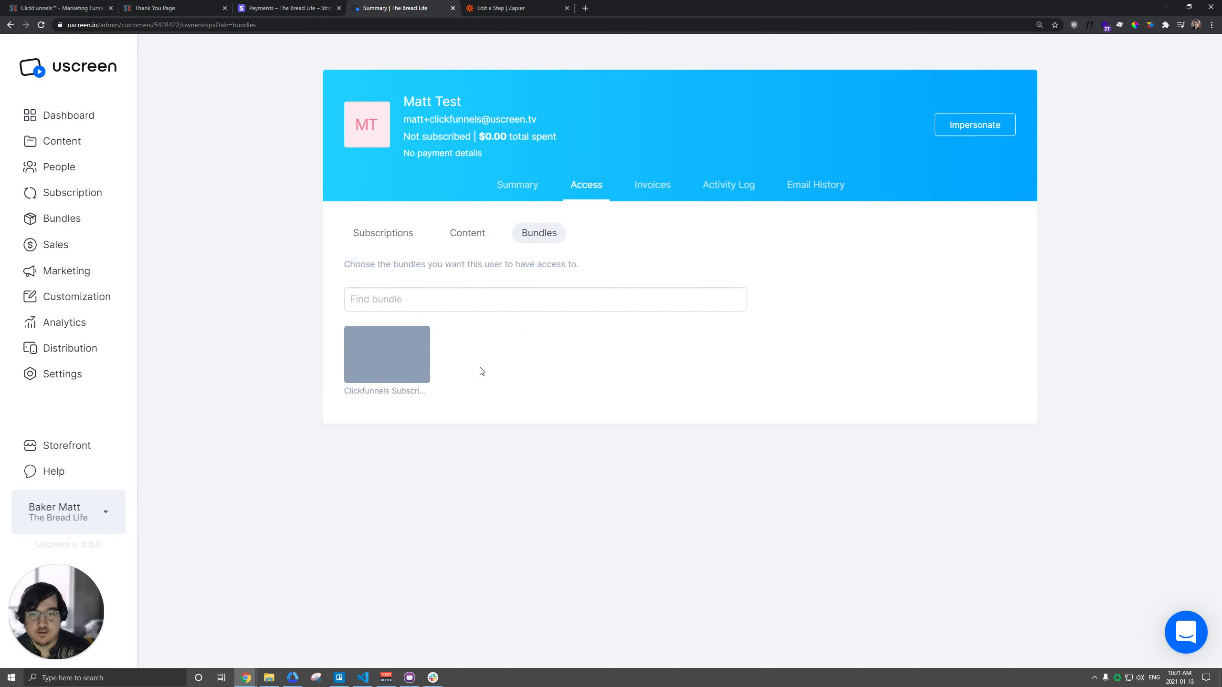
Step: Close the test purchase's Thank You Page in the browser
left_click(298, 10)
left_click(399, 8)
left_click(186, 6)
key("ctrl+w")
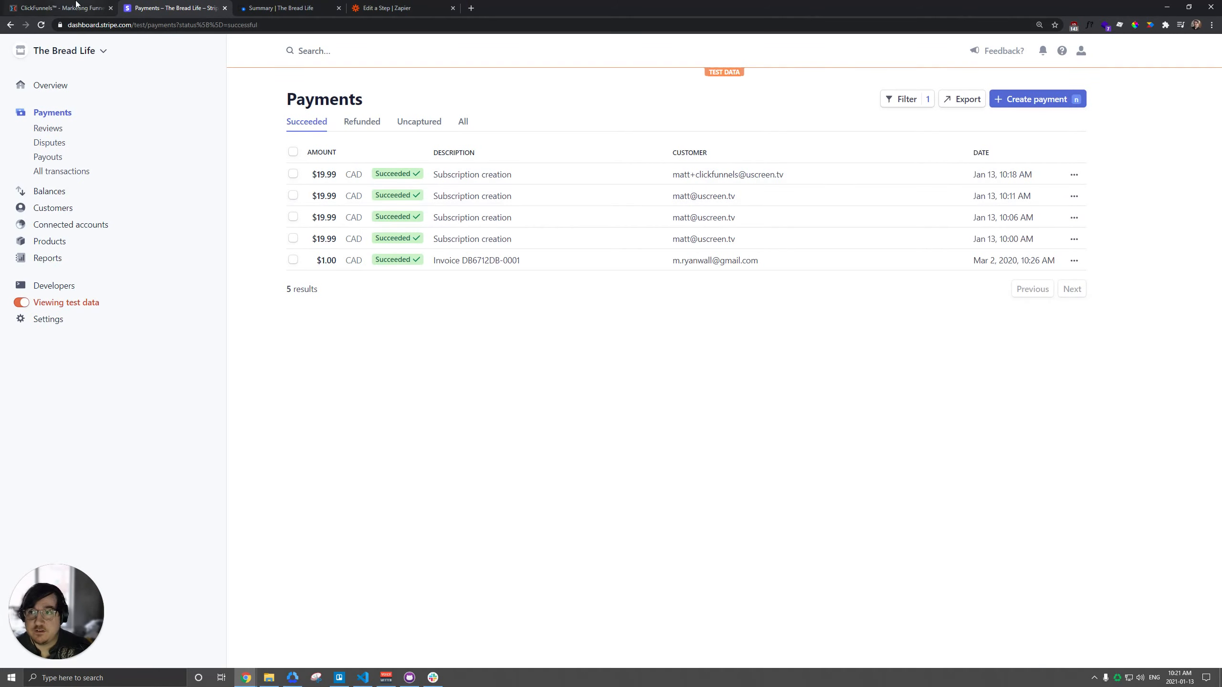
Step: In ClickFunnels, open the Order Form step's products and start adding another product
left_click(77, 7)
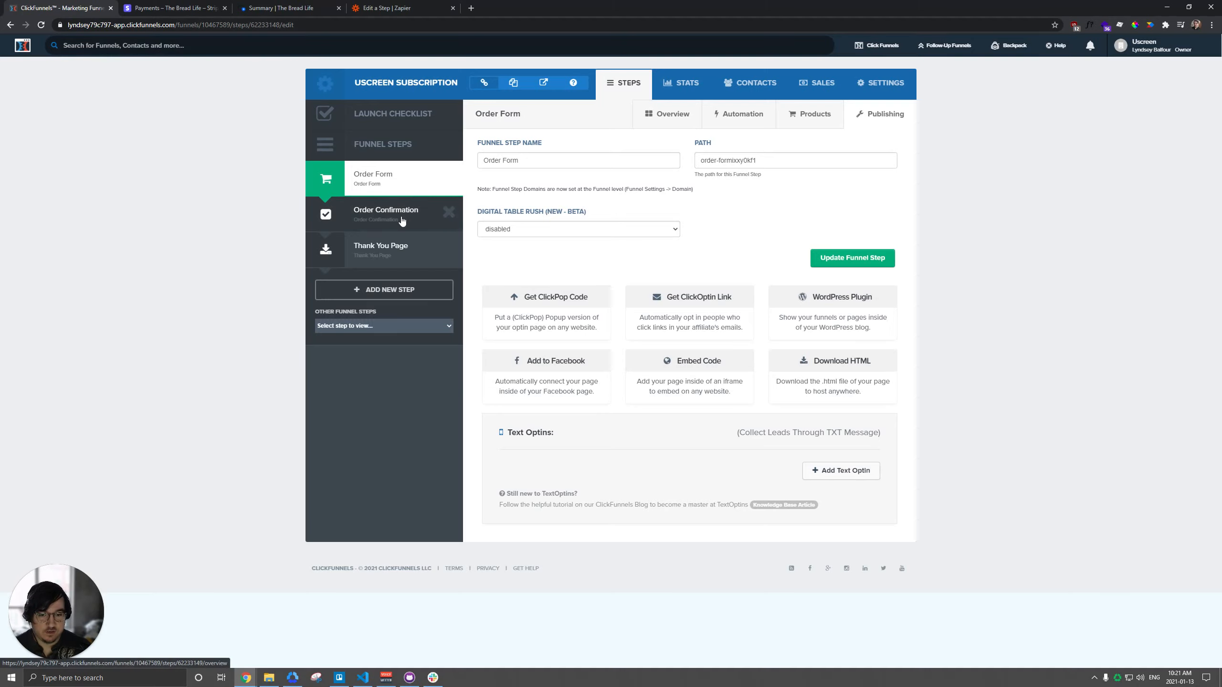
left_click(813, 113)
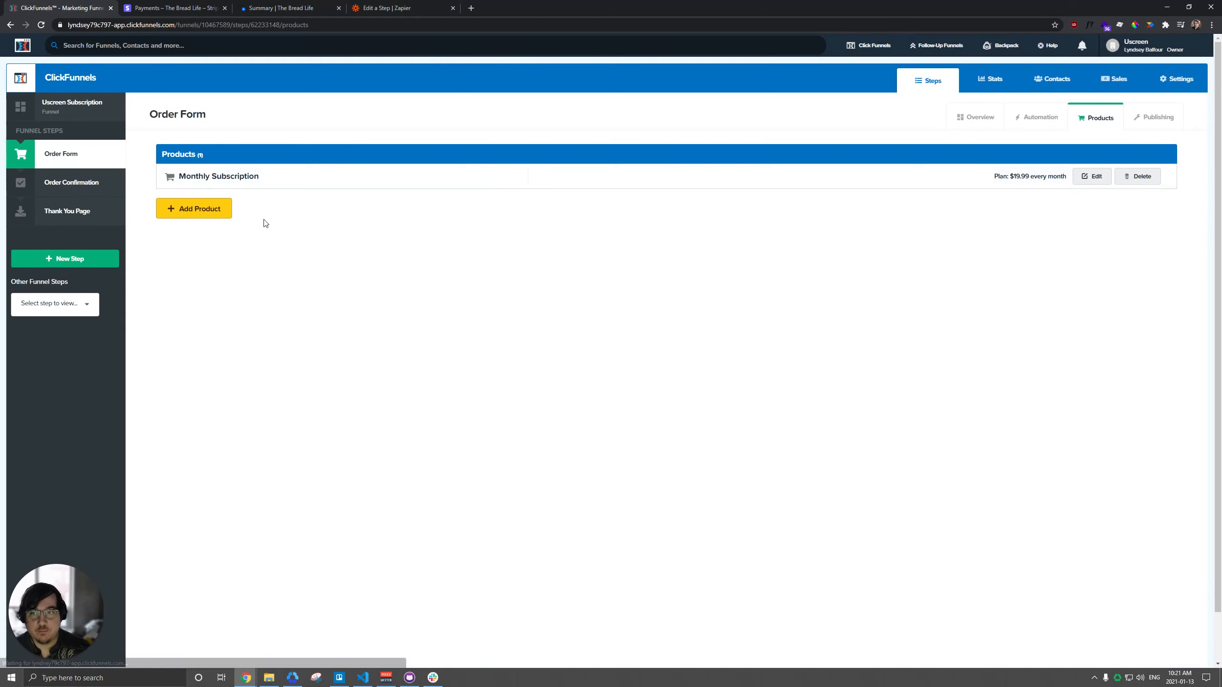
left_click(202, 210)
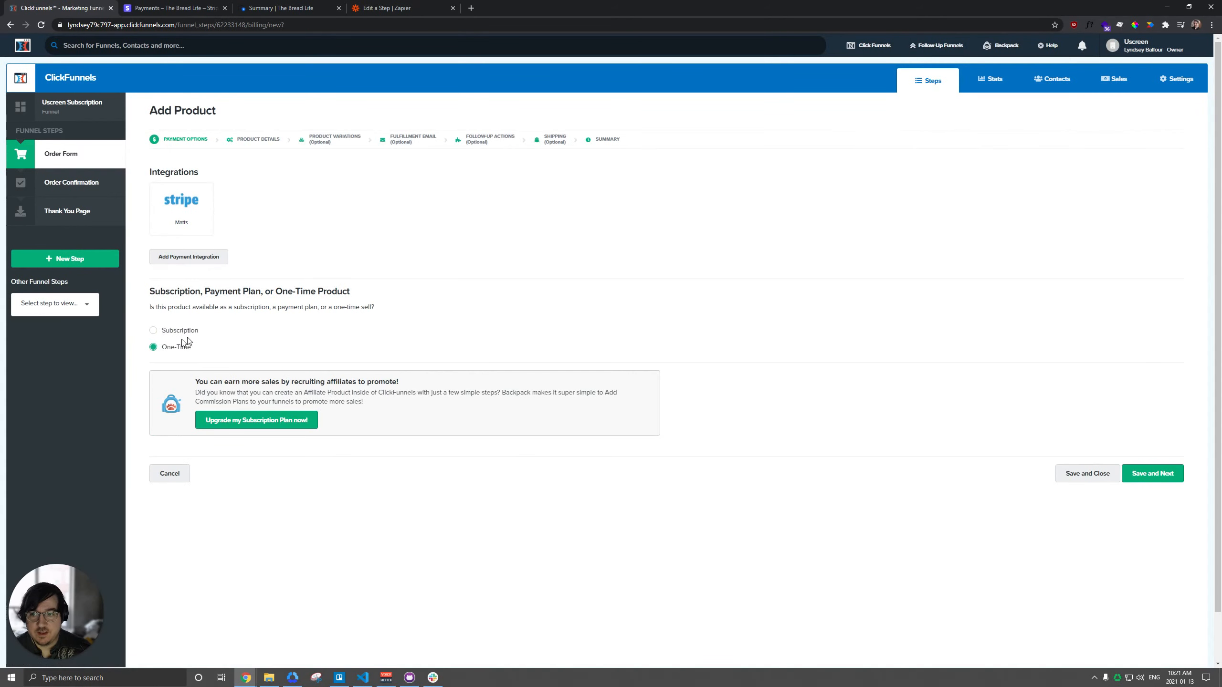